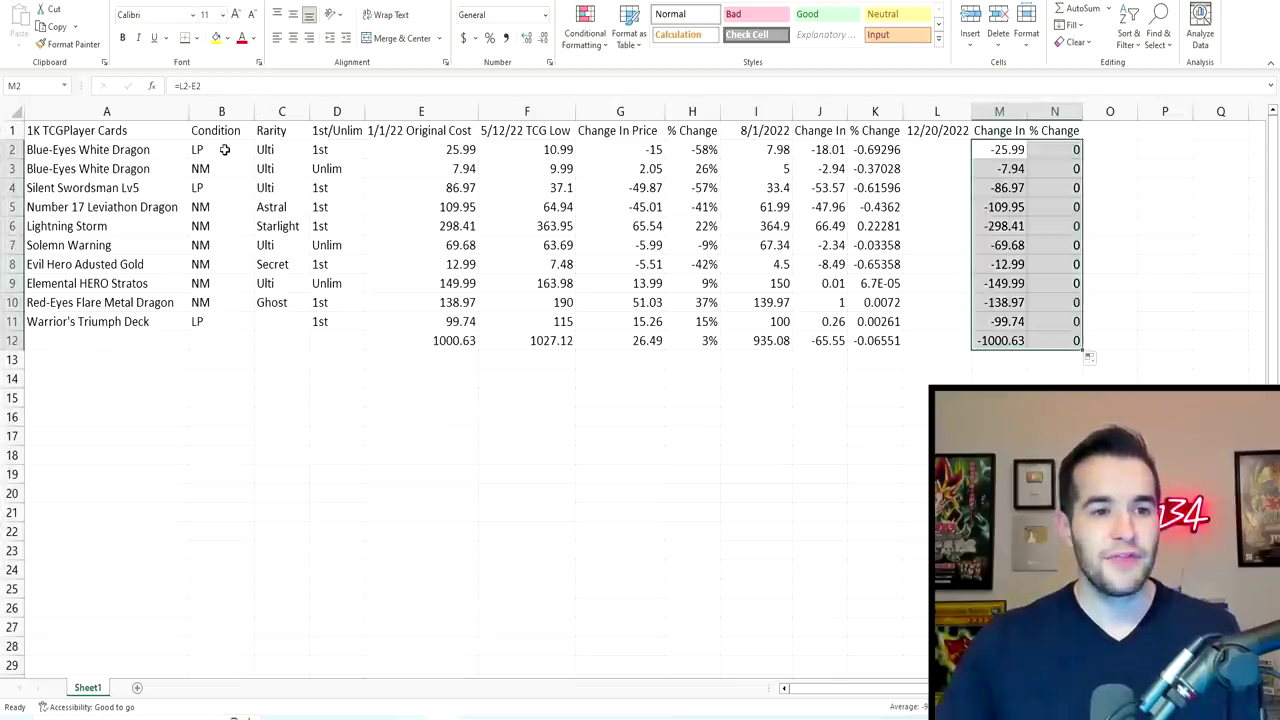
Step: Check the condition of each of the three cards in cells B2–B4
{"action": "left_click", "coordinate": [224, 155]}
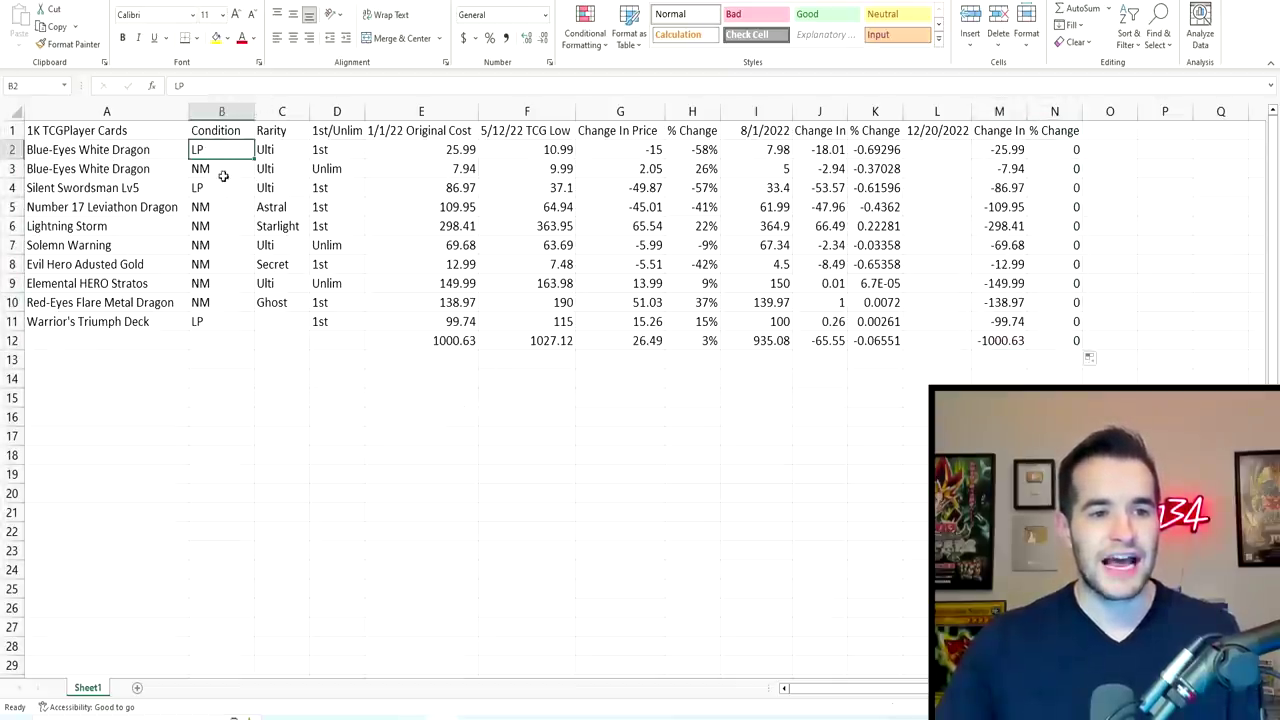
{"action": "left_click", "coordinate": [223, 176]}
{"action": "left_click", "coordinate": [223, 184]}
{"action": "left_click", "coordinate": [228, 155]}
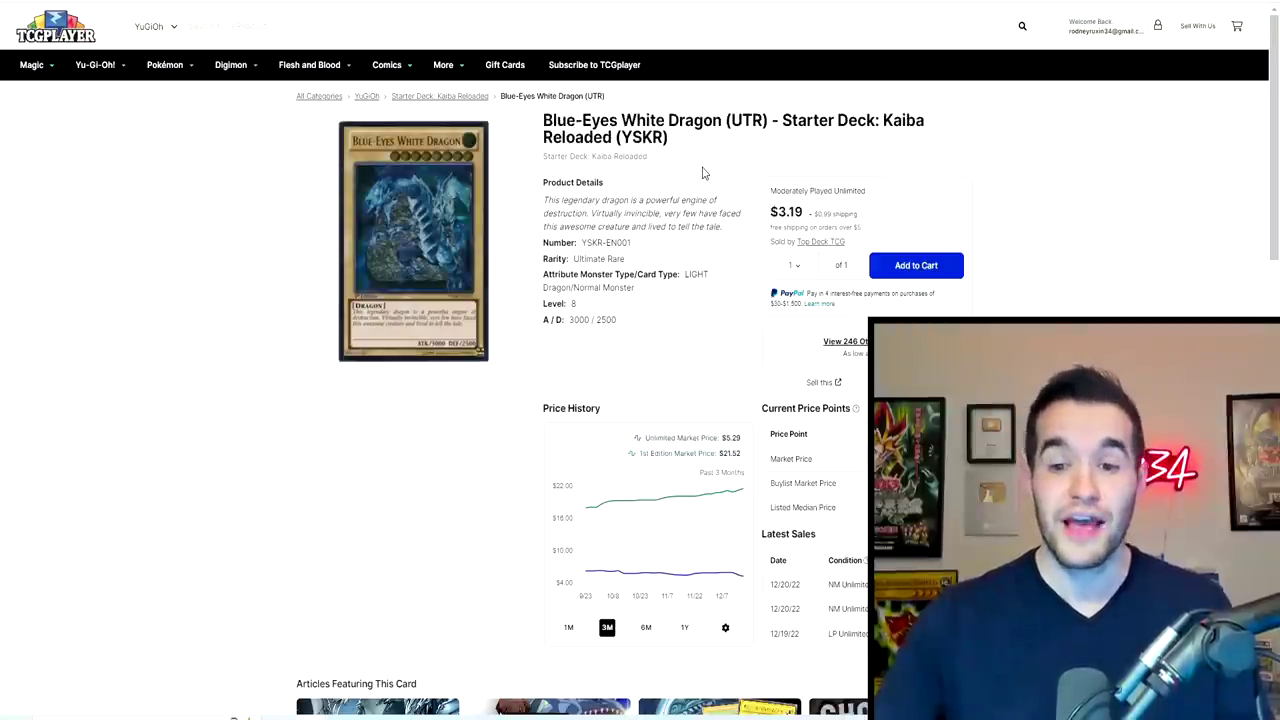
Step: Filter the Blue-Eyes White Dragon listings to Near Mint (as low as $4.75) and return to Excel
{"action": "scroll", "coordinate": [476, 276], "scroll_direction": "down", "scroll_amount": 3}
{"action": "scroll", "coordinate": [476, 276], "scroll_direction": "down", "scroll_amount": 5}
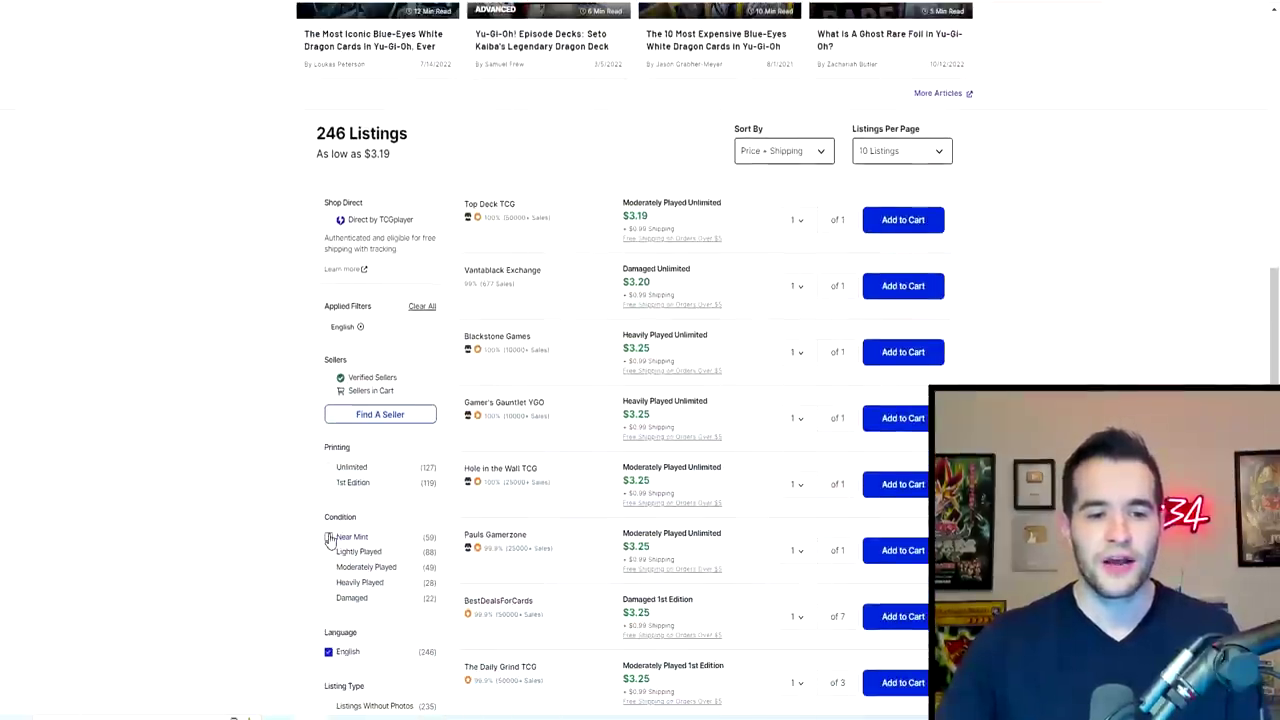
{"action": "left_click", "coordinate": [330, 539]}
{"action": "scroll", "coordinate": [686, 246], "scroll_direction": "down", "scroll_amount": 1}
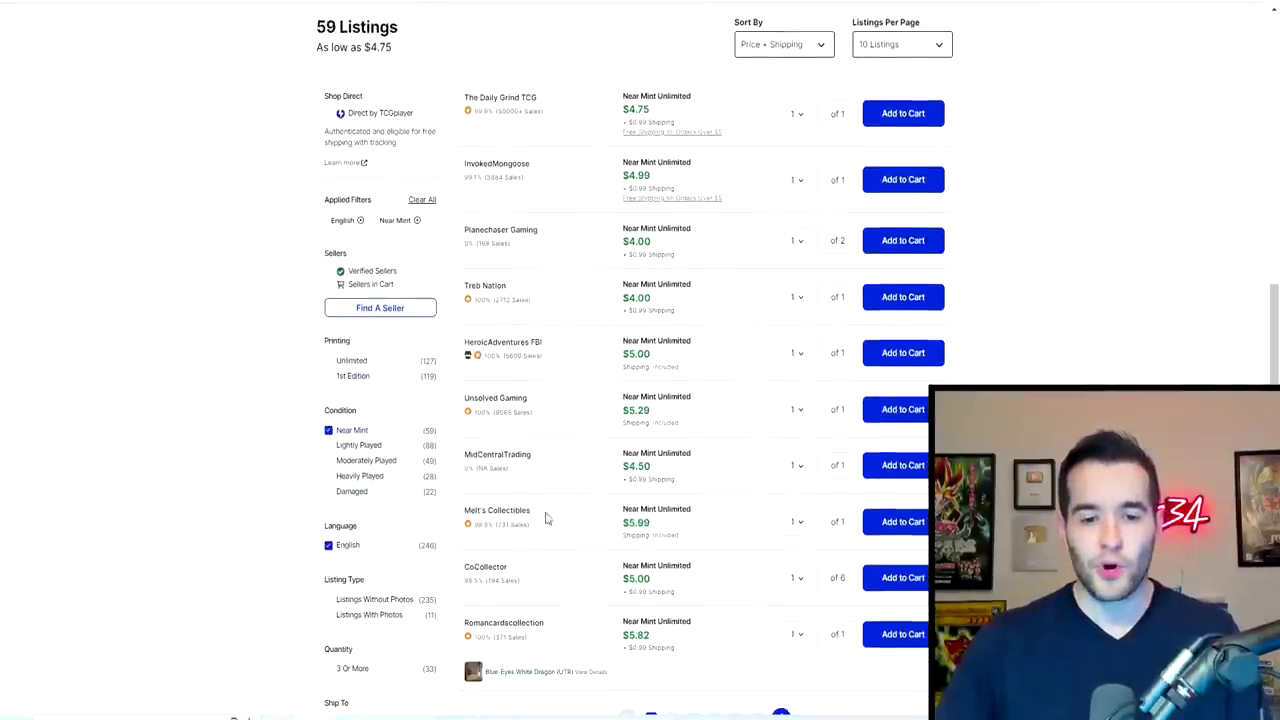
{"action": "left_click", "coordinate": [454, 716]}
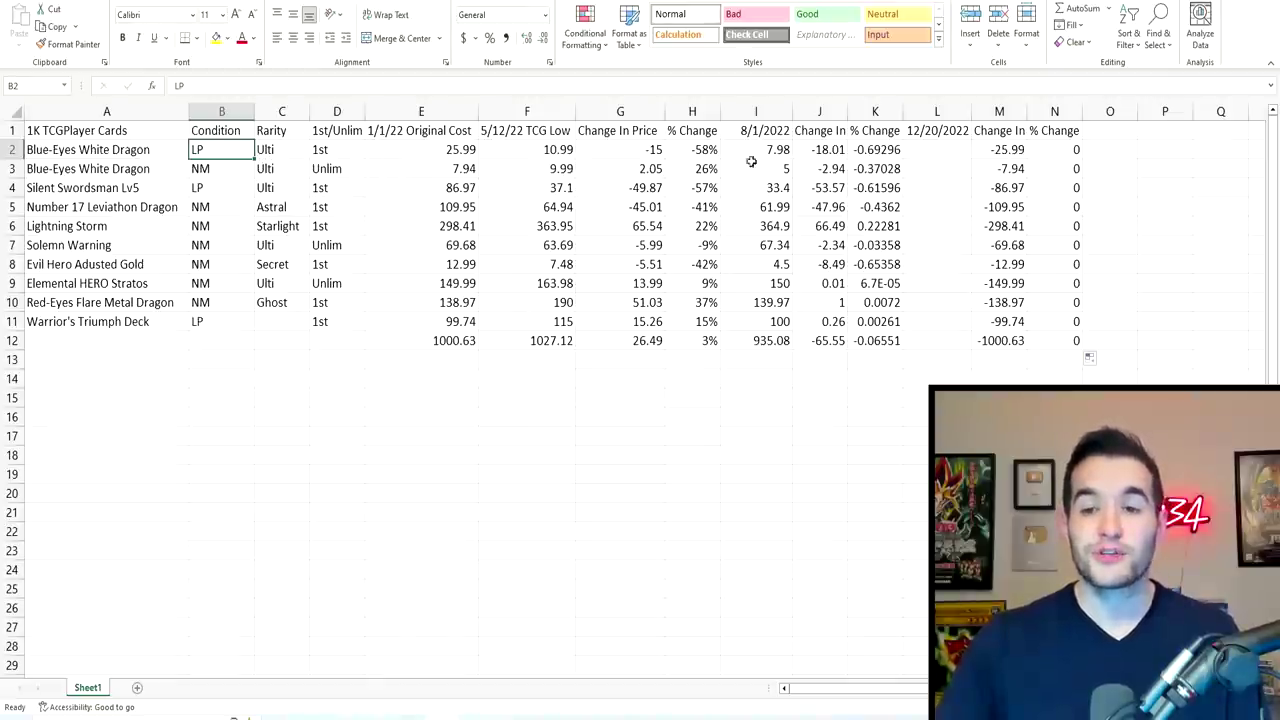
Step: Enter 4.75 in cell L3 as row 3's 12/20/2022 price
{"action": "left_click", "coordinate": [947, 169]}
{"action": "type", "text": "4.75"}
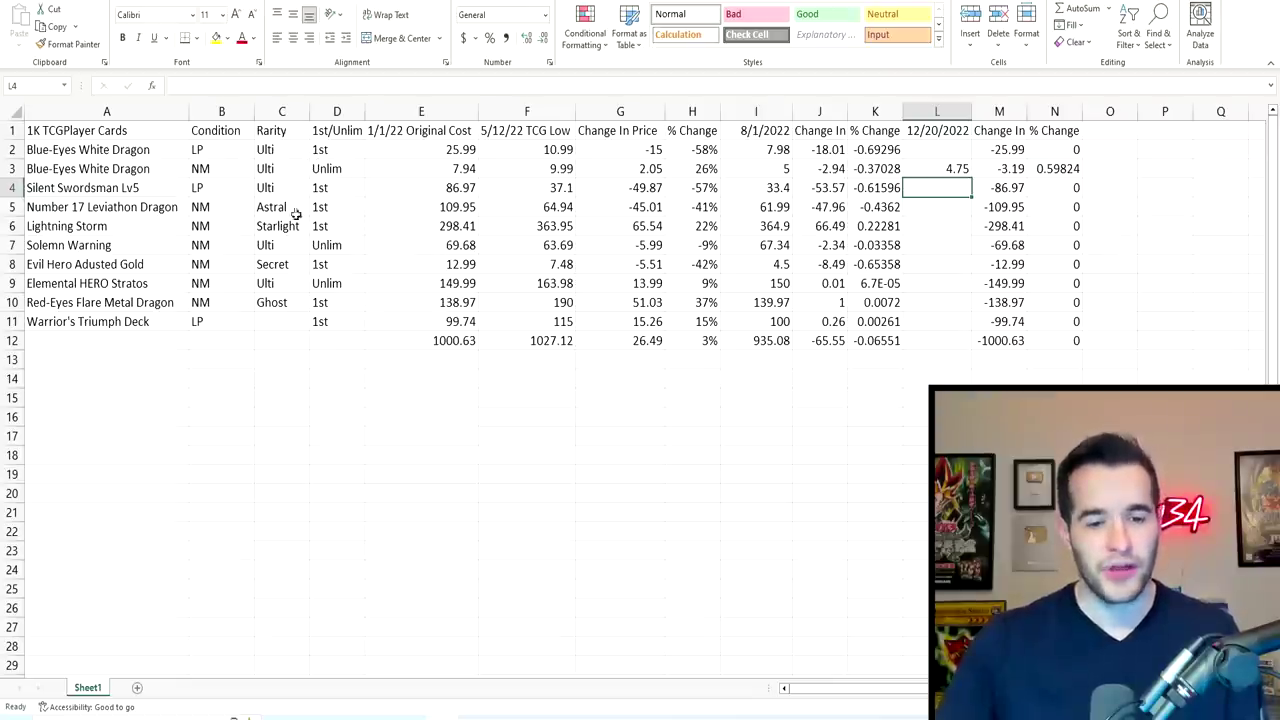
Step: Change the TCGplayer filters to 1st Edition Near Mint Blue-Eyes White Dragon listings
{"action": "mouse_move", "coordinate": [233, 716]}
{"action": "left_click", "coordinate": [361, 686]}
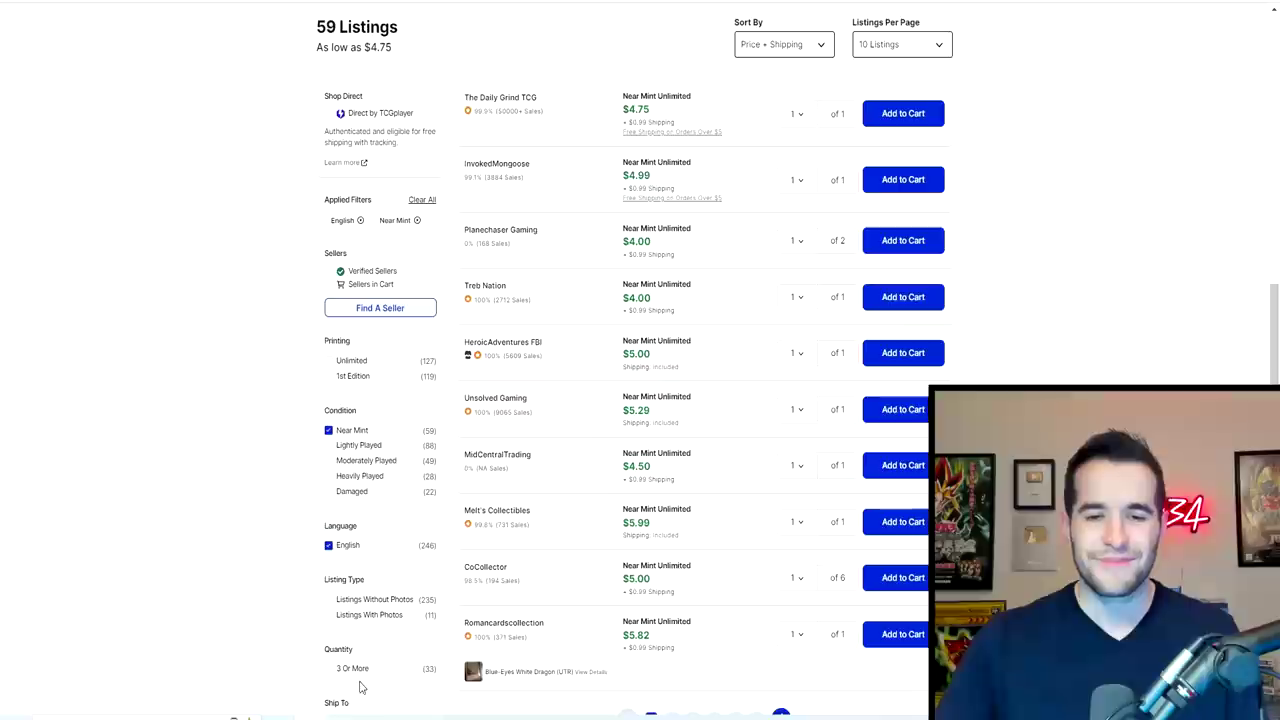
{"action": "left_click", "coordinate": [329, 431]}
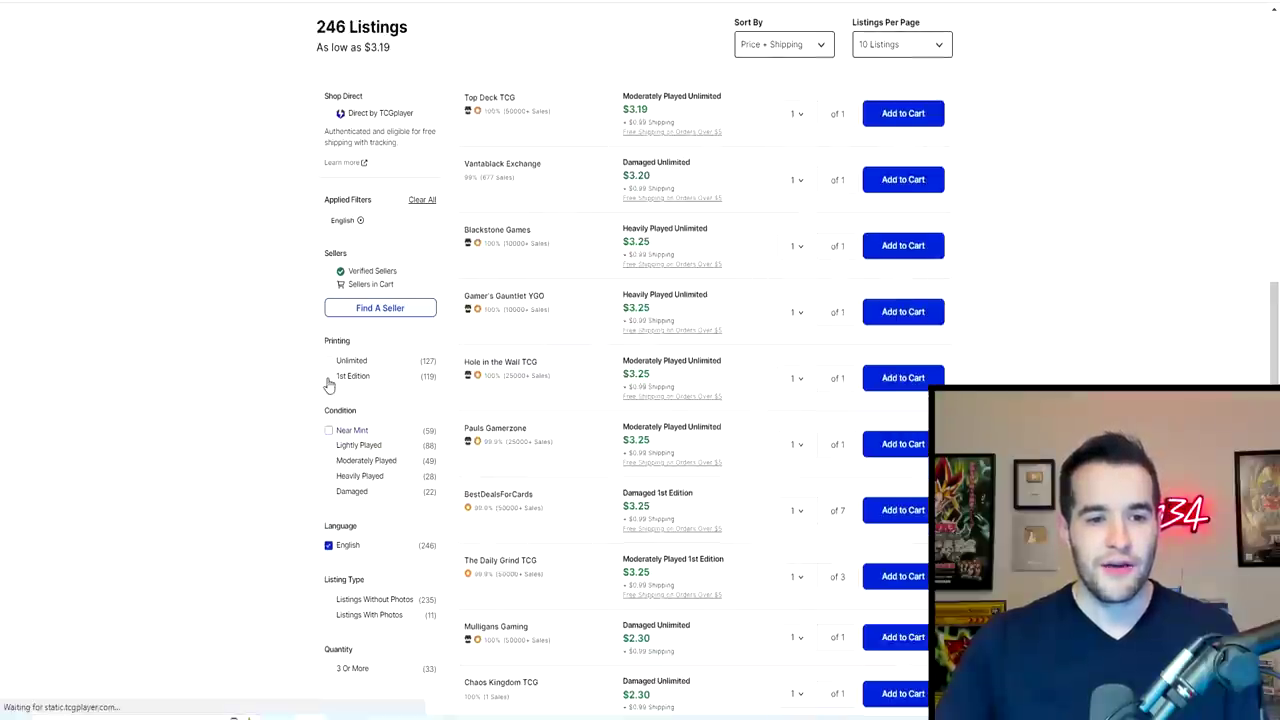
{"action": "left_click", "coordinate": [328, 376]}
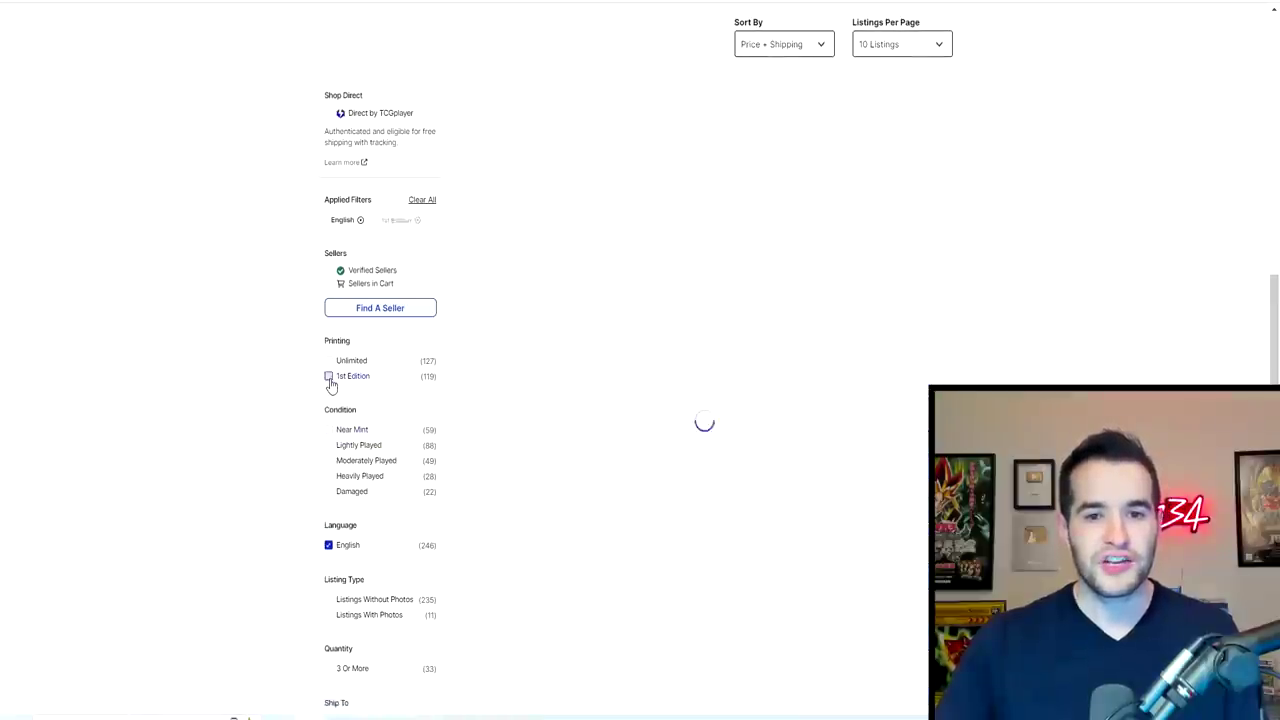
{"action": "left_click", "coordinate": [329, 446]}
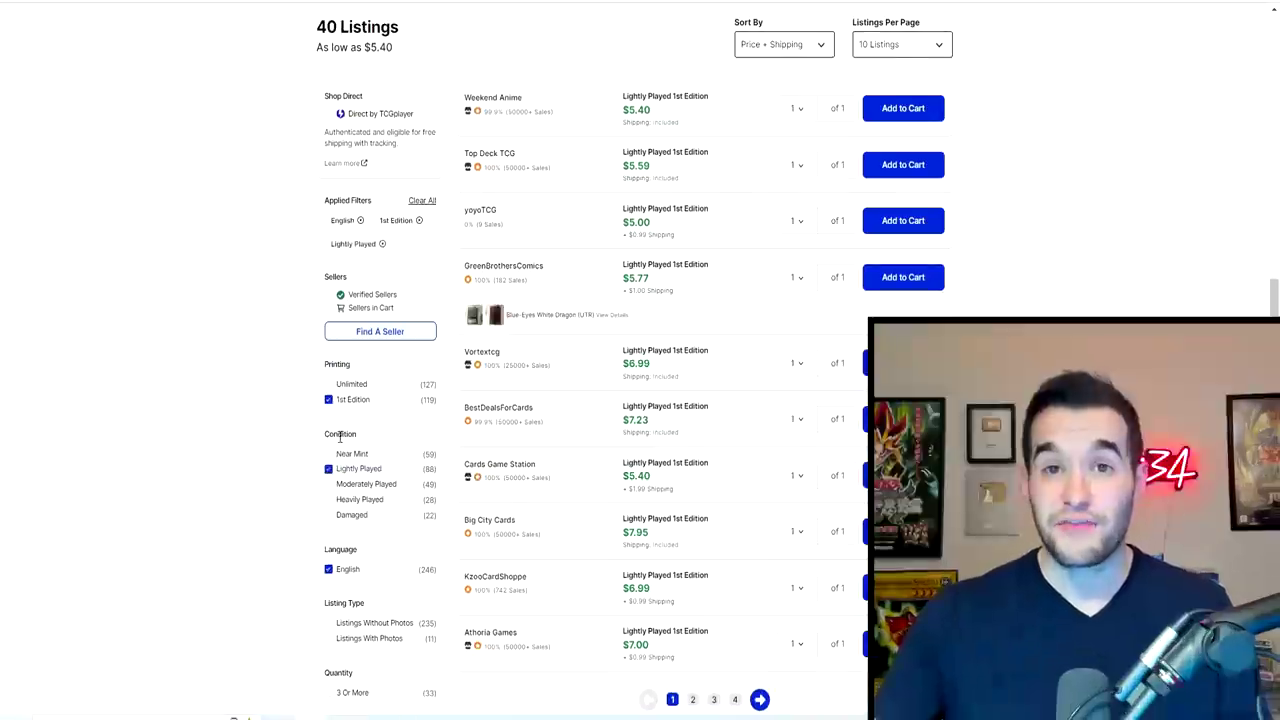
{"action": "left_click", "coordinate": [328, 469]}
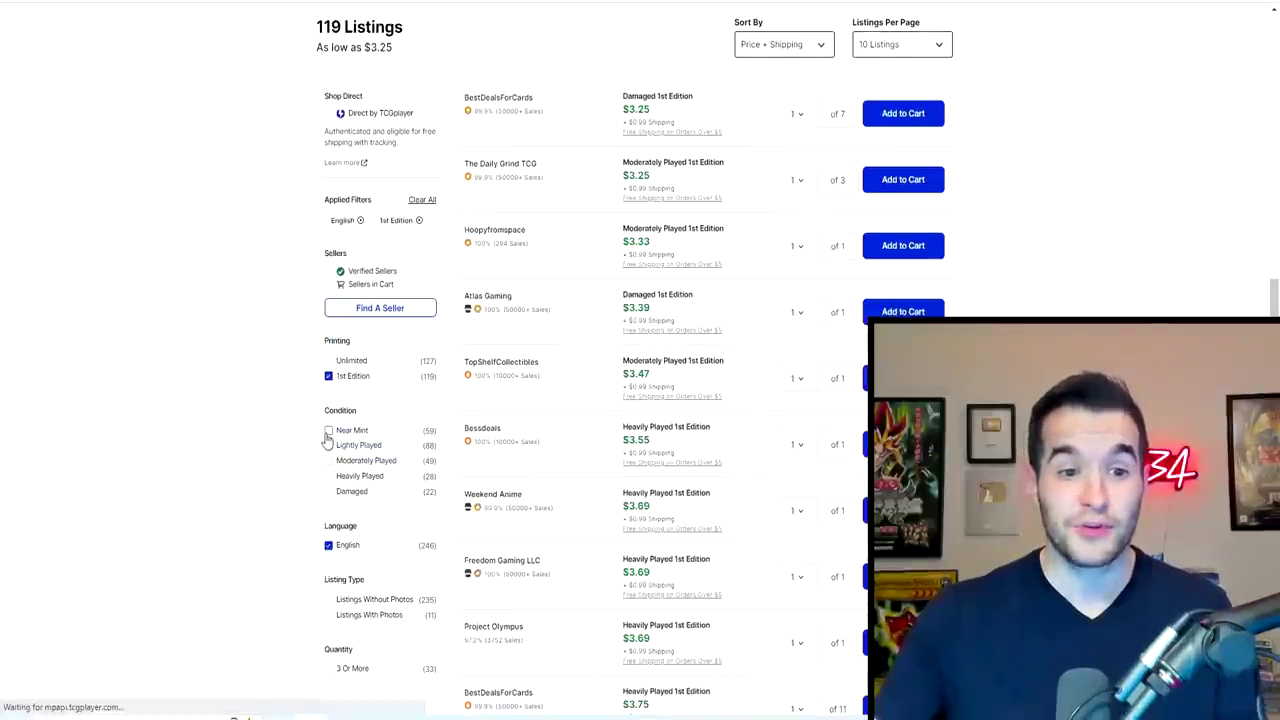
{"action": "left_click", "coordinate": [328, 454]}
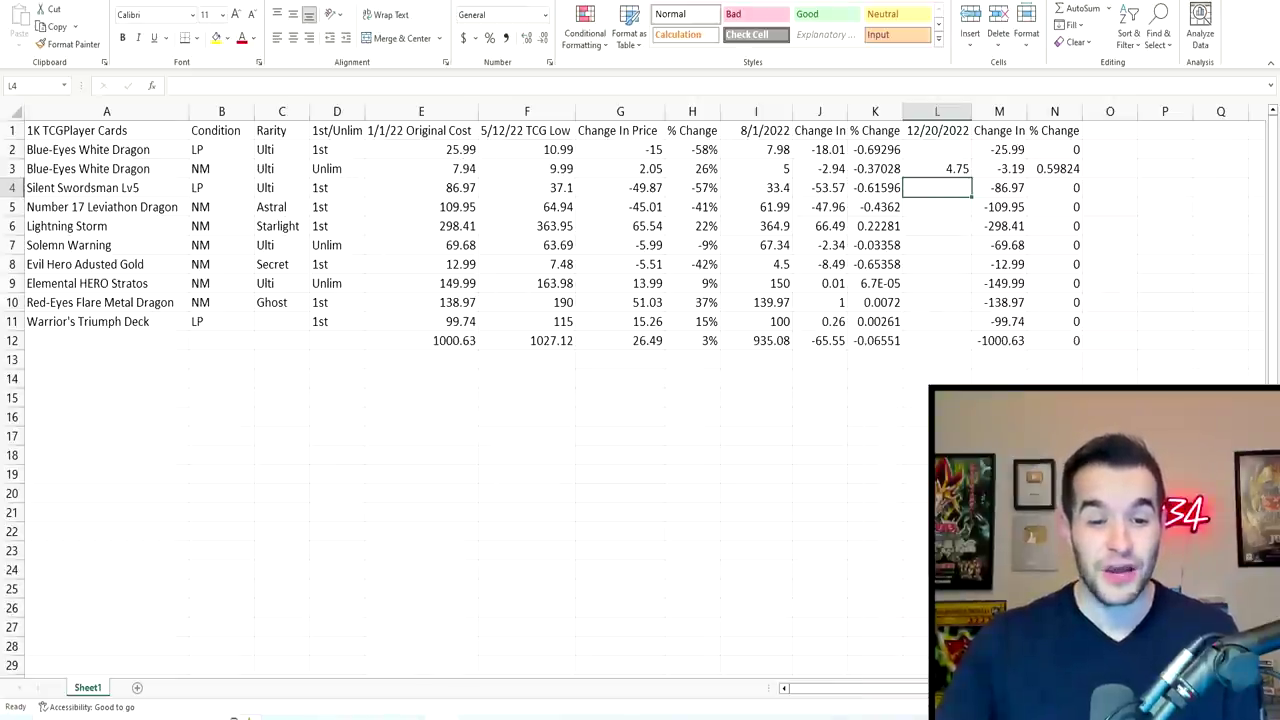
Step: Add Lightly Played copies (lowest $5.40), then select cell L2 in Excel
{"action": "left_click", "coordinate": [235, 716]}
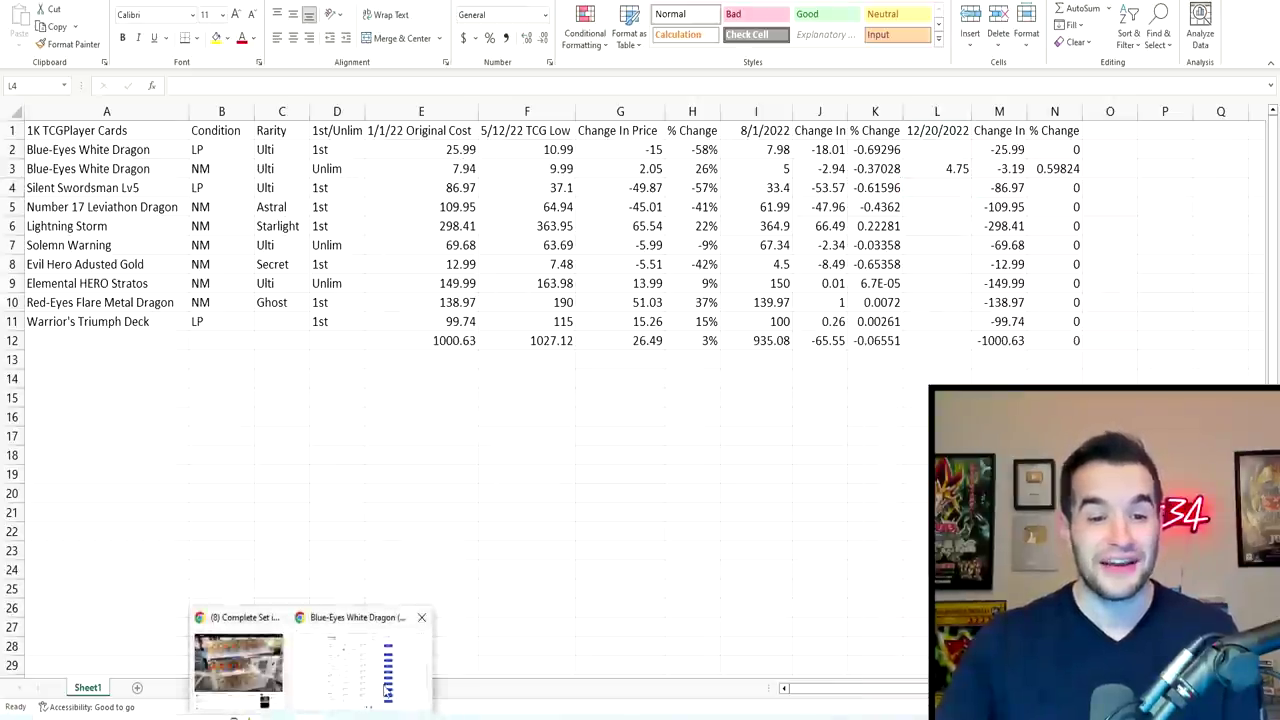
{"action": "left_click", "coordinate": [385, 690]}
{"action": "left_click", "coordinate": [329, 470]}
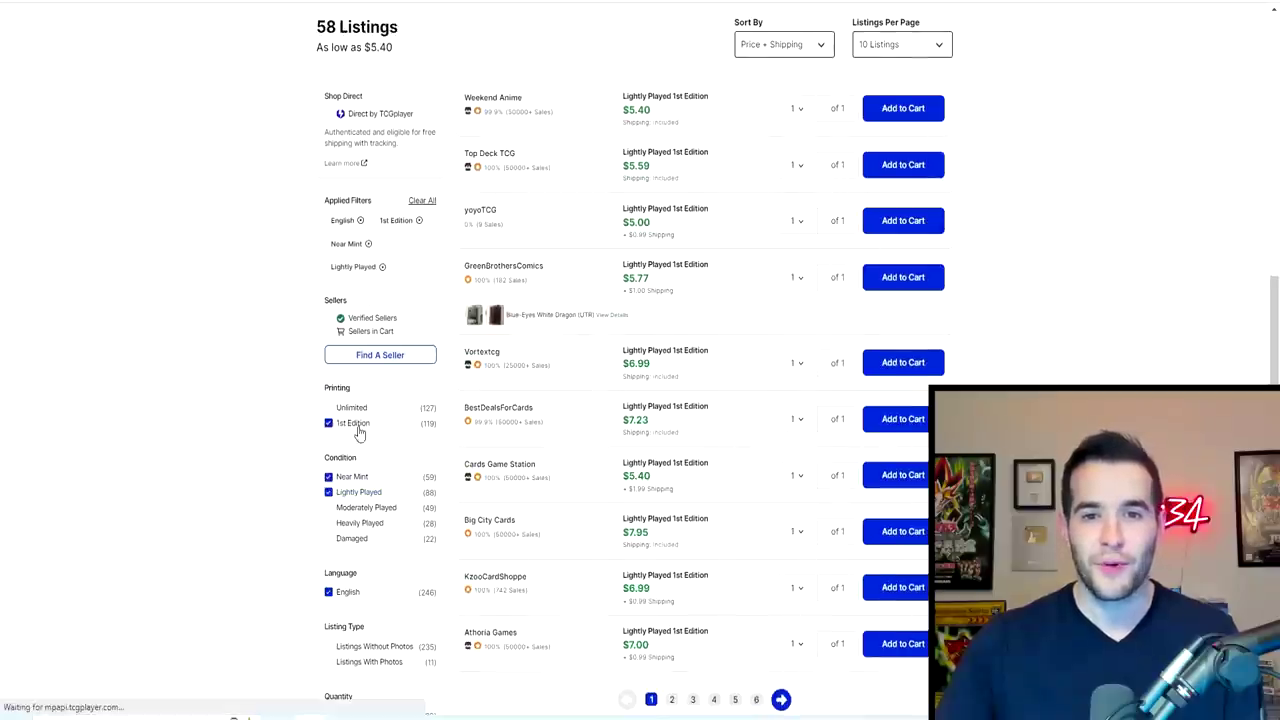
{"action": "mouse_move", "coordinate": [443, 712]}
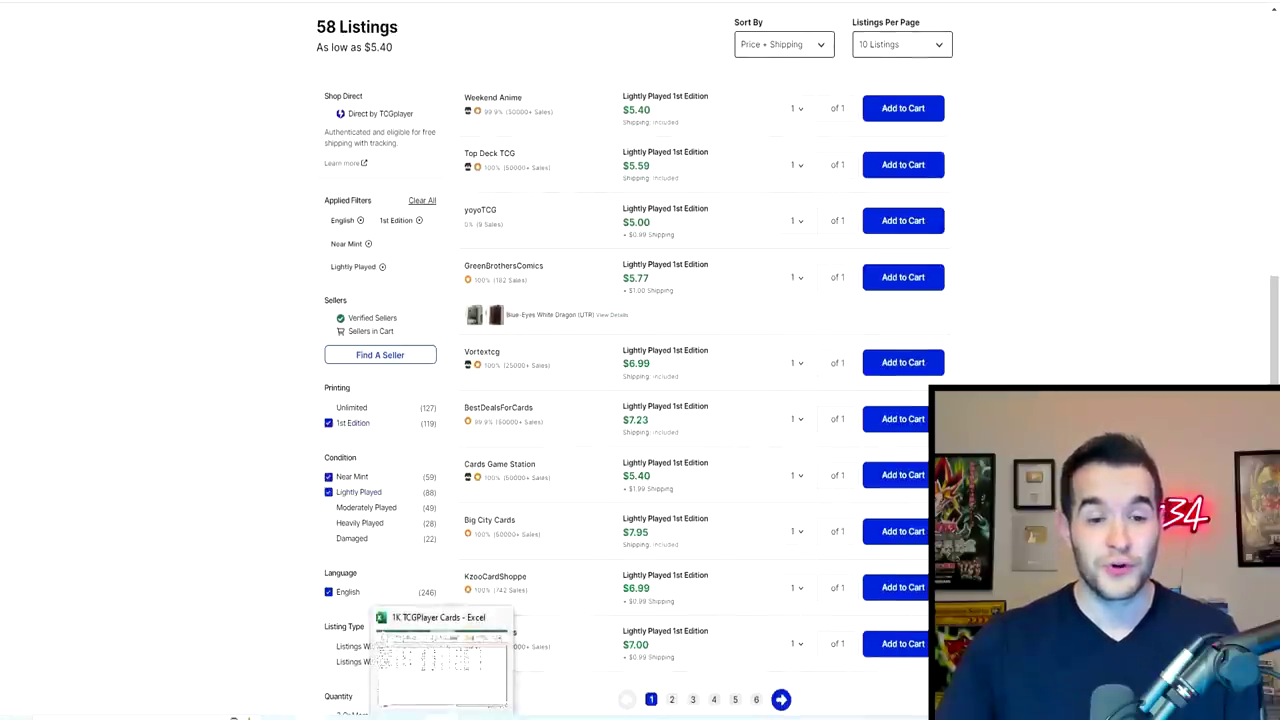
{"action": "left_click", "coordinate": [443, 660]}
{"action": "left_click", "coordinate": [947, 151]}
Step: Enter 5.4 in L2 as the first Blue-Eyes White Dragon's 12/20/2022 price
{"action": "type", "text": "5.4"}
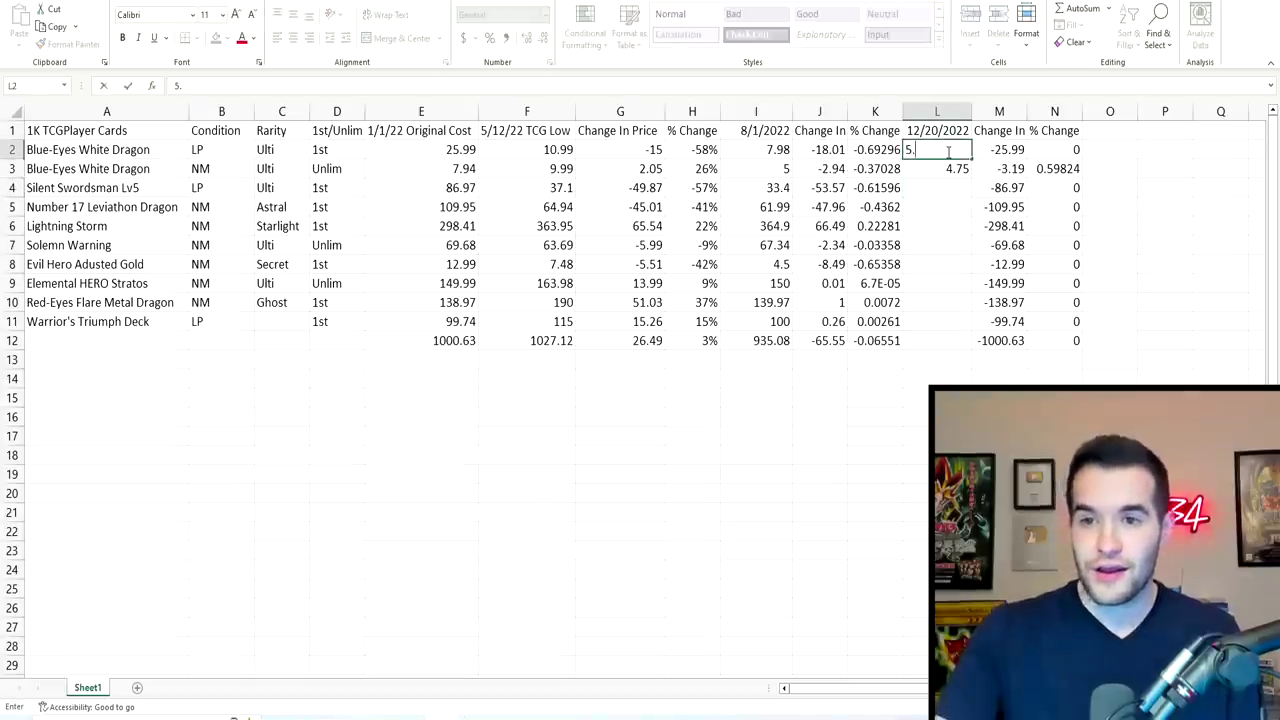
{"action": "key", "text": "Return"}
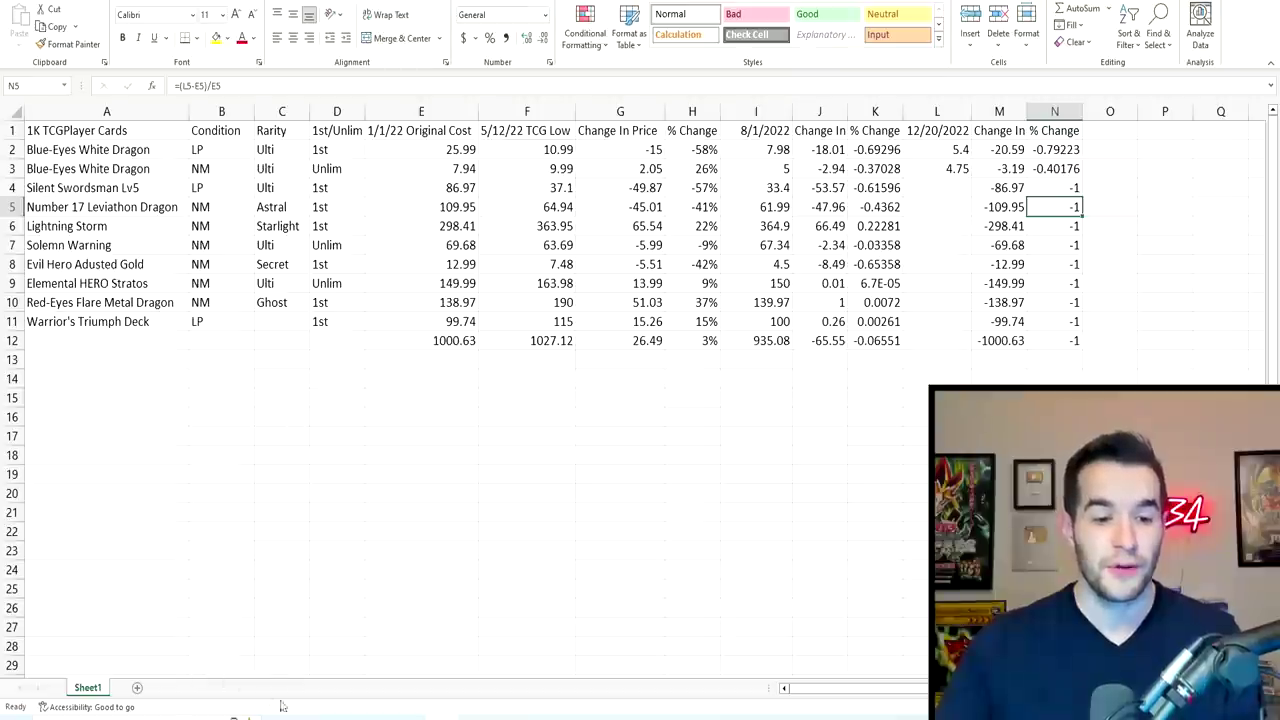
{"action": "left_click", "coordinate": [692, 455]}
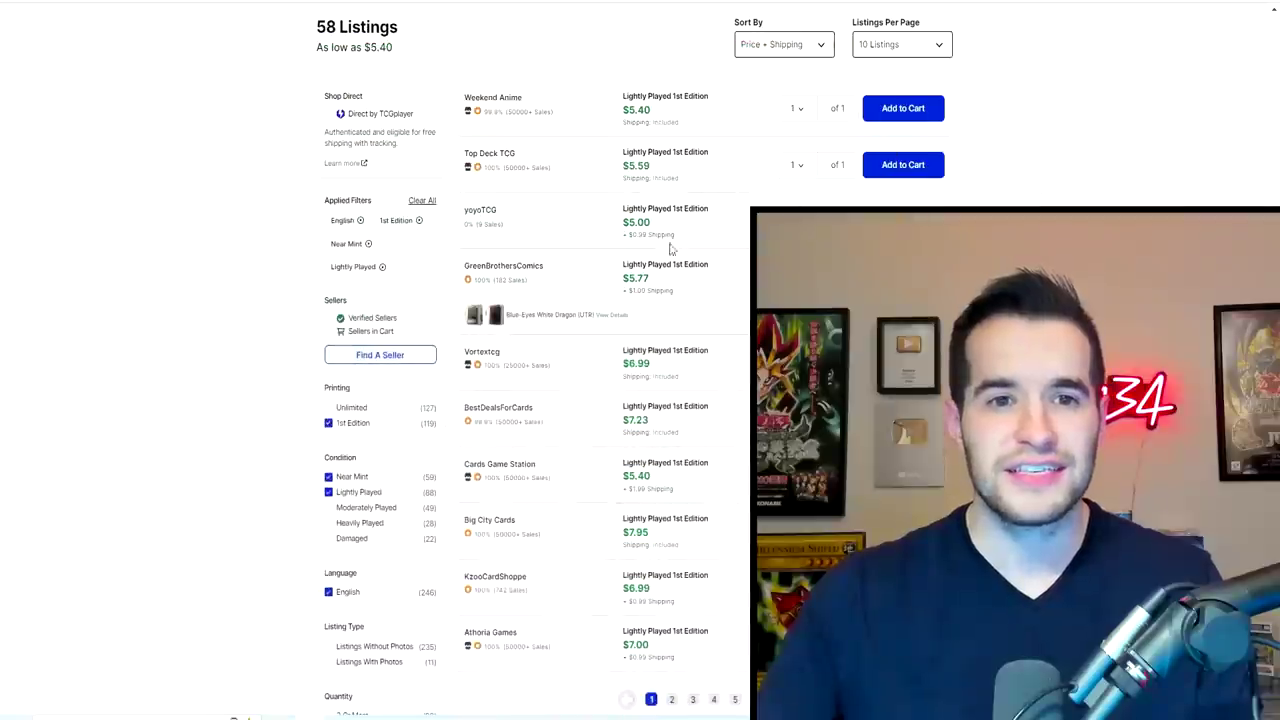
Step: Search TCGplayer for 'silent swordsman lv5'
{"action": "scroll", "coordinate": [400, 360], "scroll_direction": "up", "scroll_amount": 10}
{"action": "type", "text": "silen"}
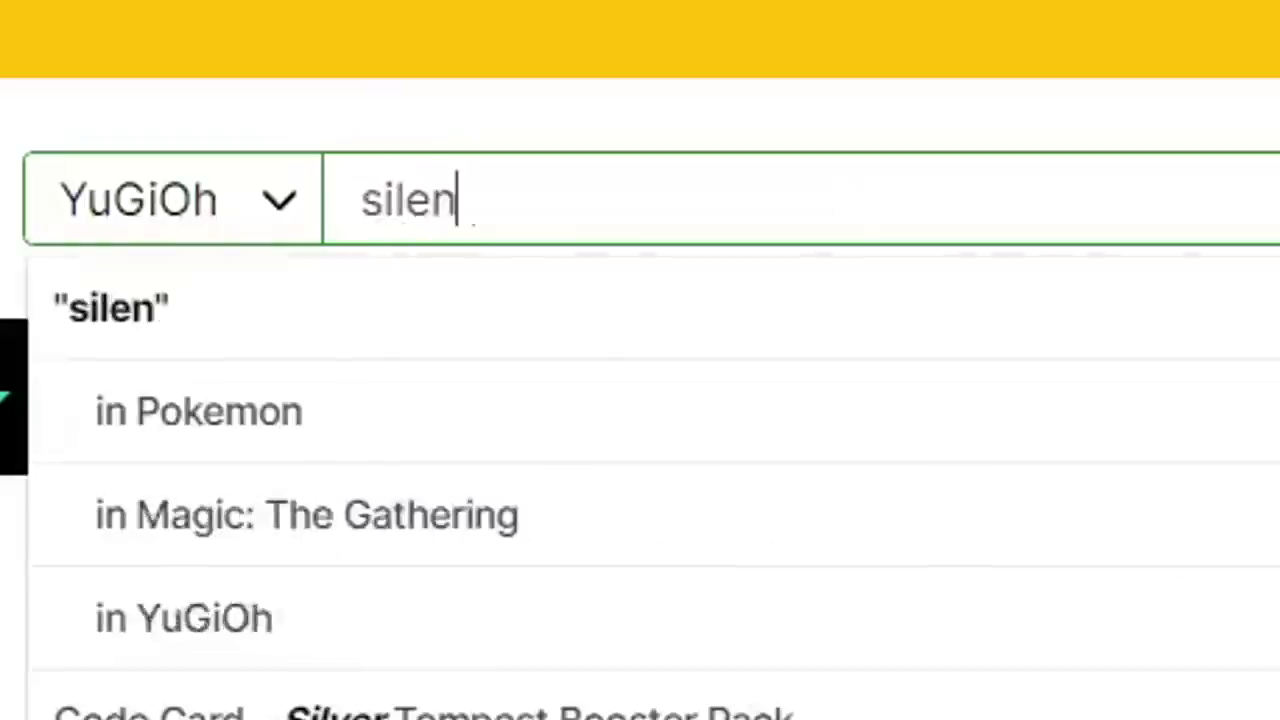
{"action": "type", "text": "t swordsman lv5"}
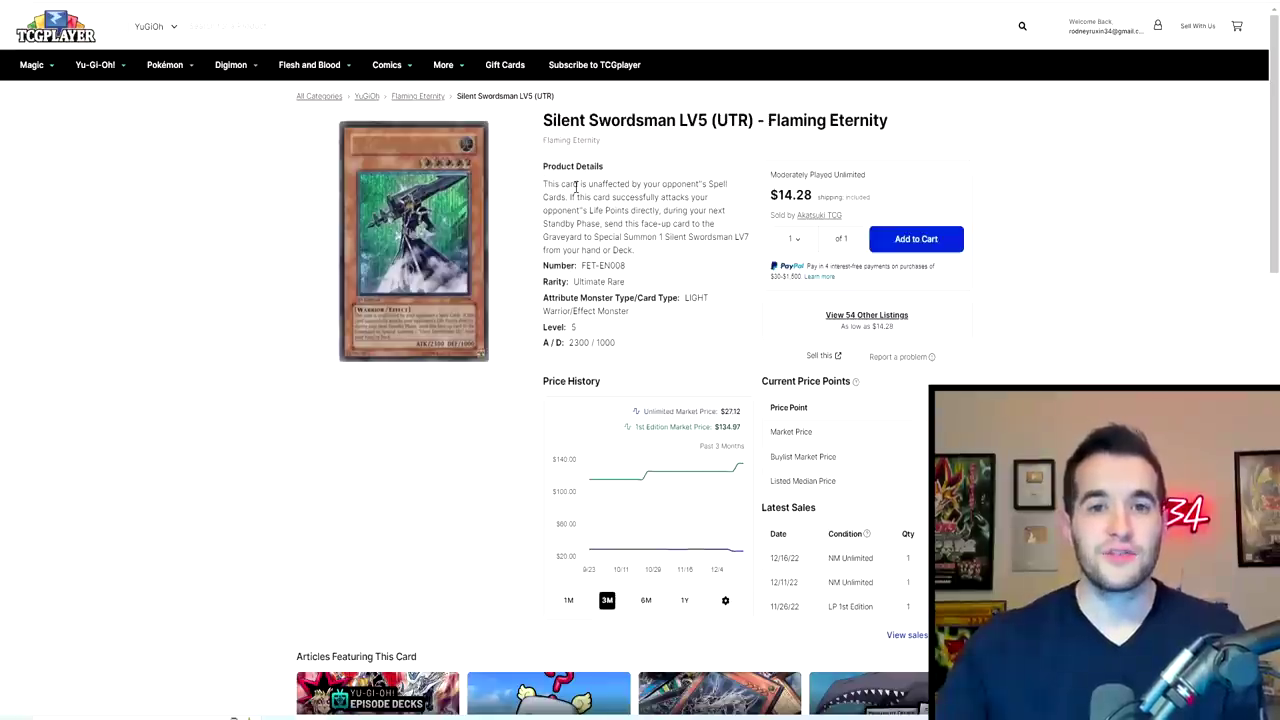
{"action": "scroll", "coordinate": [575, 188], "scroll_direction": "down", "scroll_amount": 15}
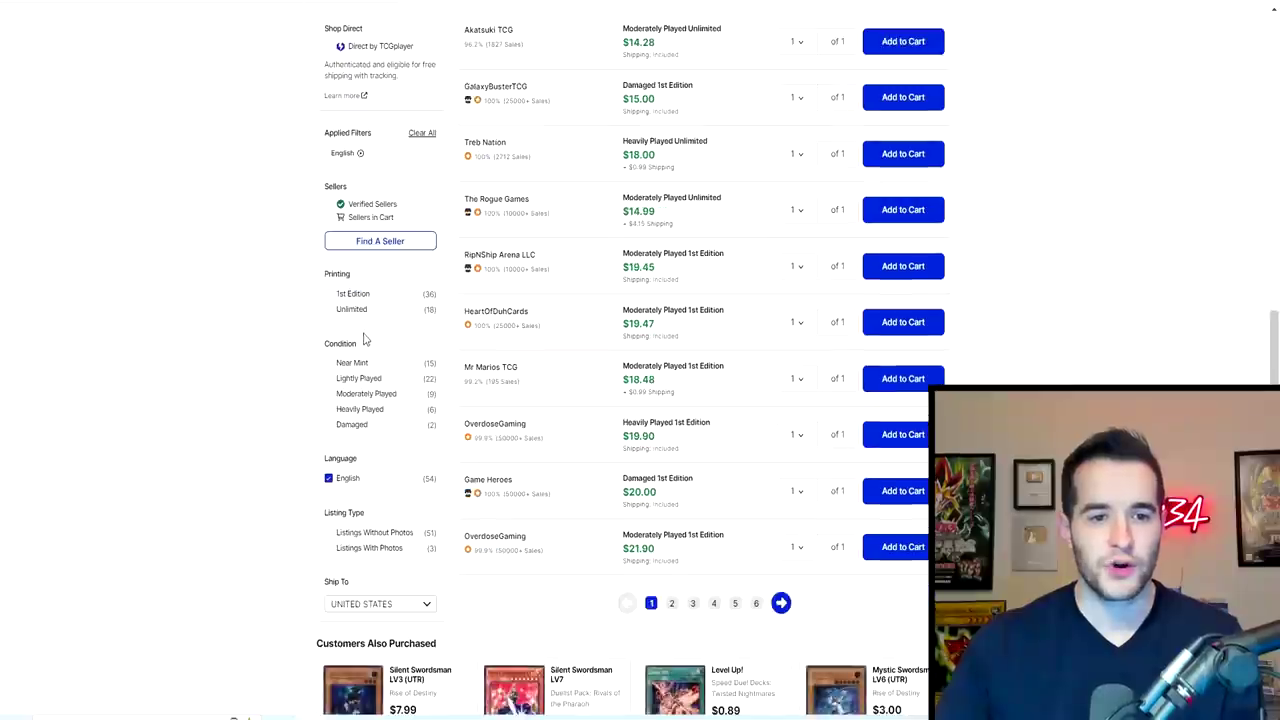
Step: Filter its listings to 1st Edition Near Mint and Lightly Played copies, lowest $31.25
{"action": "left_click", "coordinate": [328, 380]}
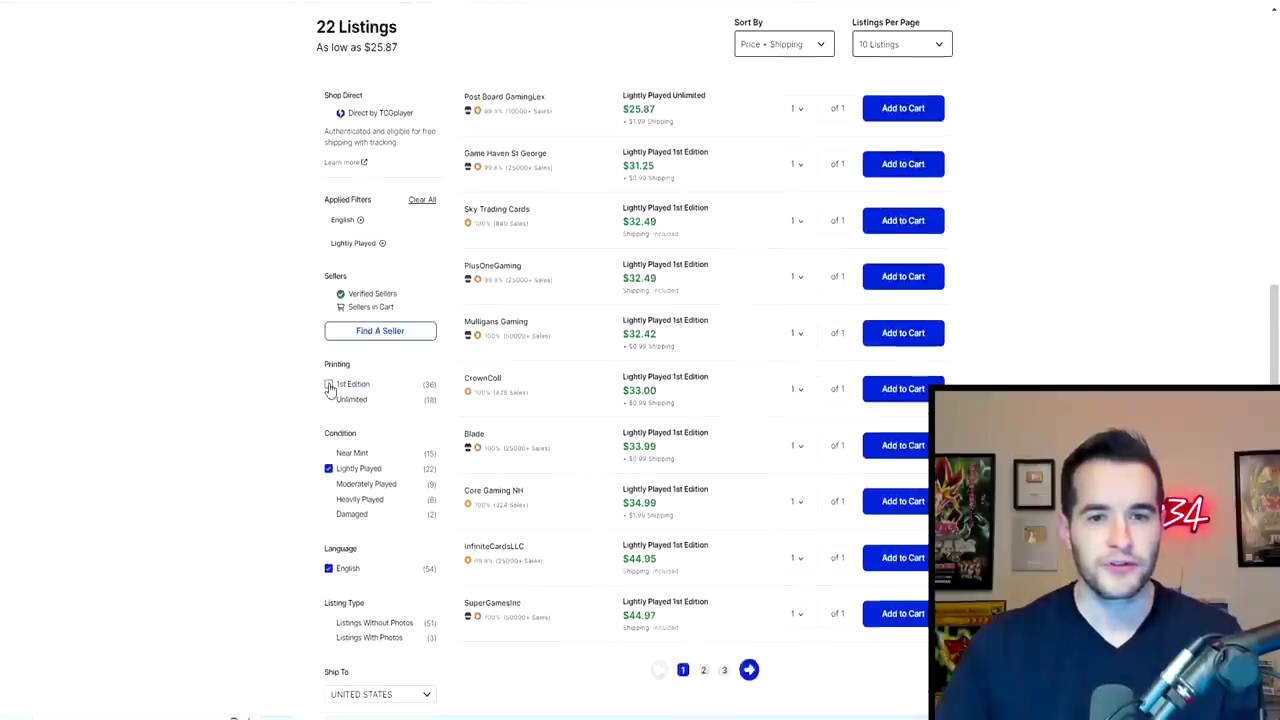
{"action": "left_click", "coordinate": [329, 385]}
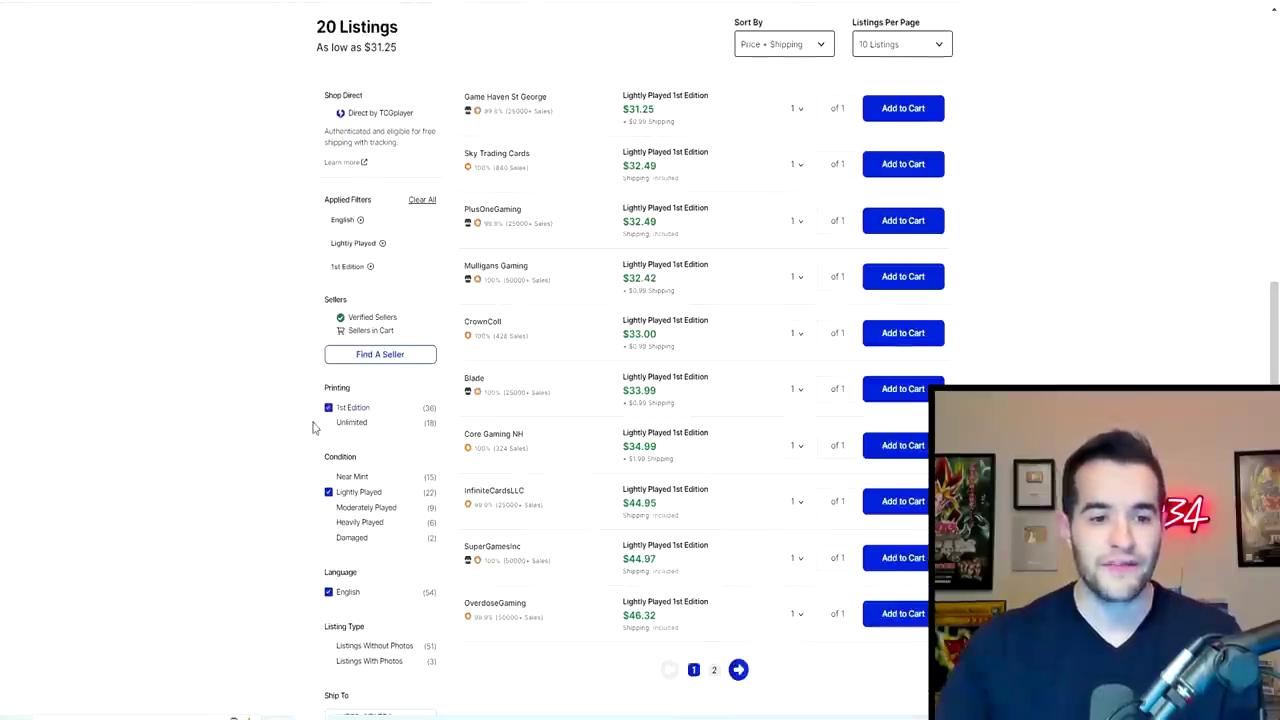
{"action": "left_click", "coordinate": [329, 492]}
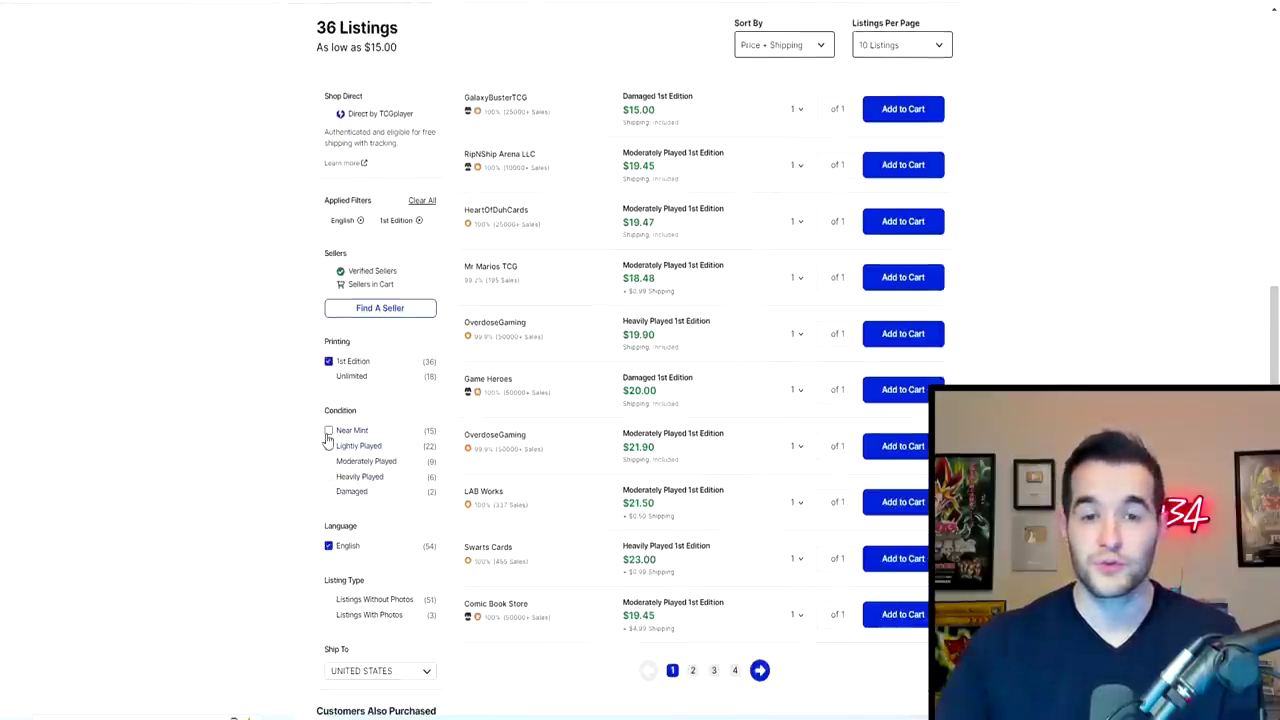
{"action": "left_click", "coordinate": [328, 431]}
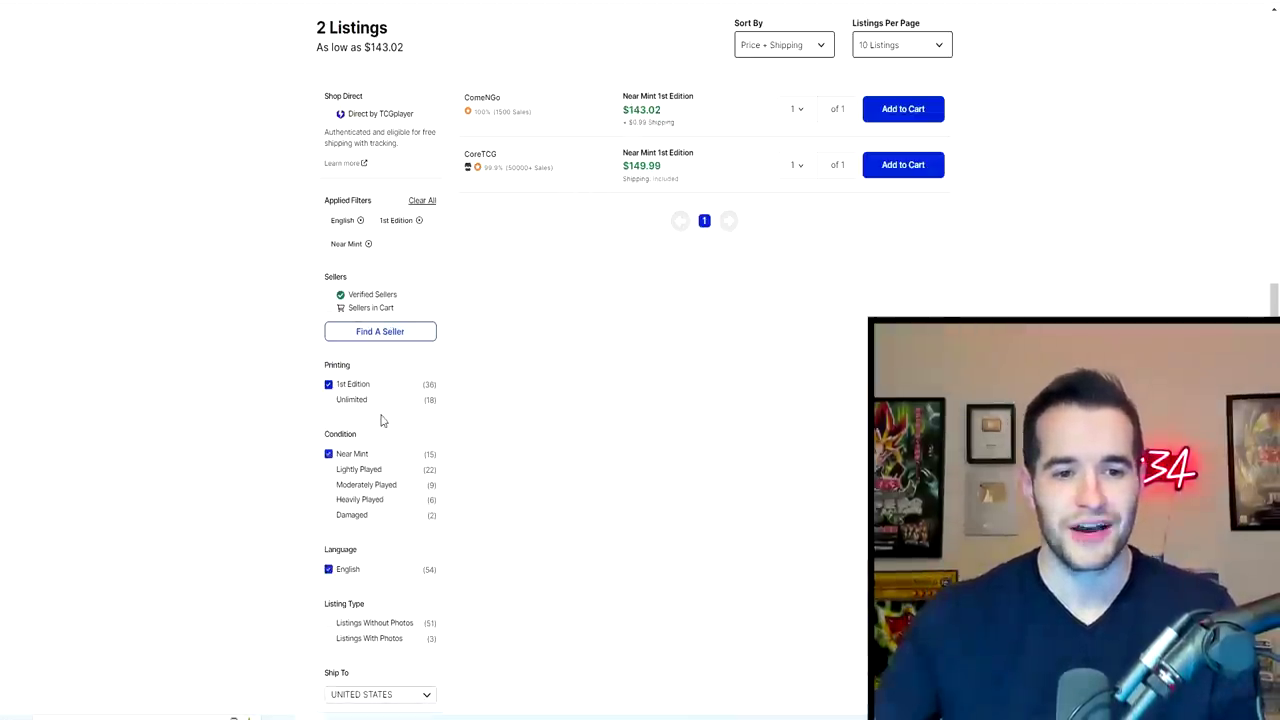
{"action": "left_click", "coordinate": [330, 476]}
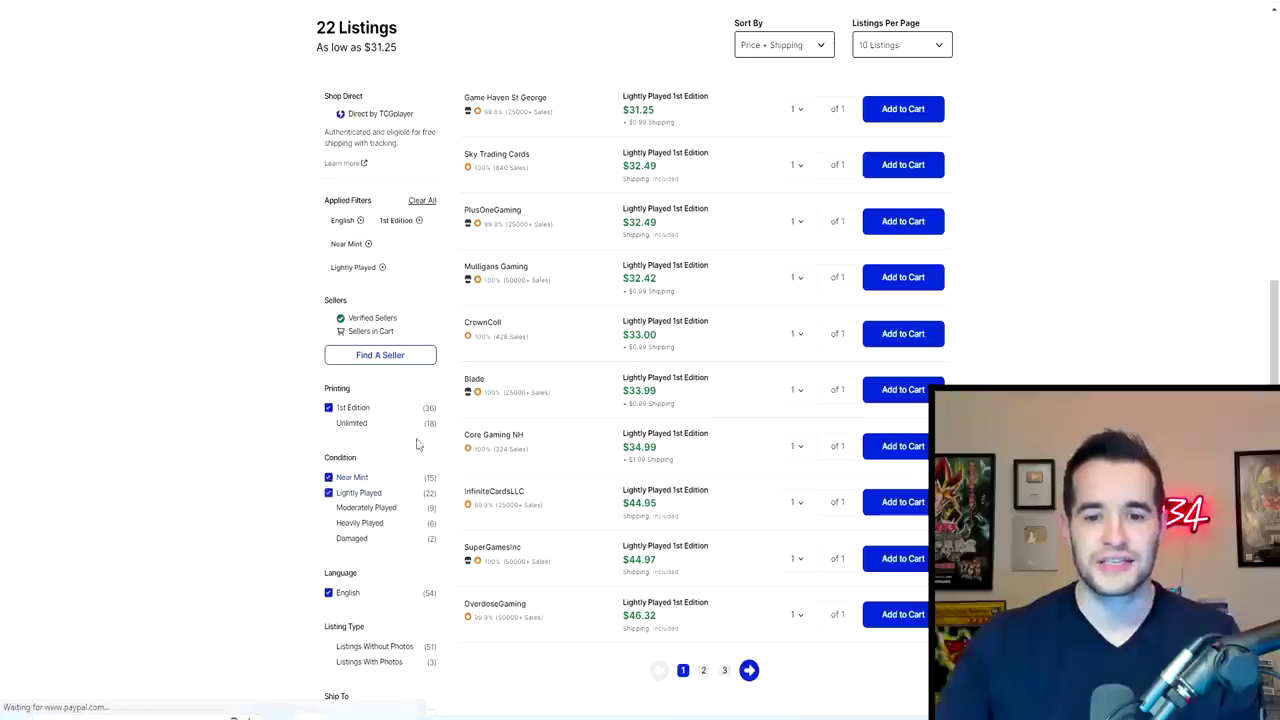
{"action": "key", "text": "alt+Tab"}
Step: Enter 31.25 in L4 for Silent Swordsman, then filter Leviathan Dragon listings to Near Mint
{"action": "type", "text": "3"}
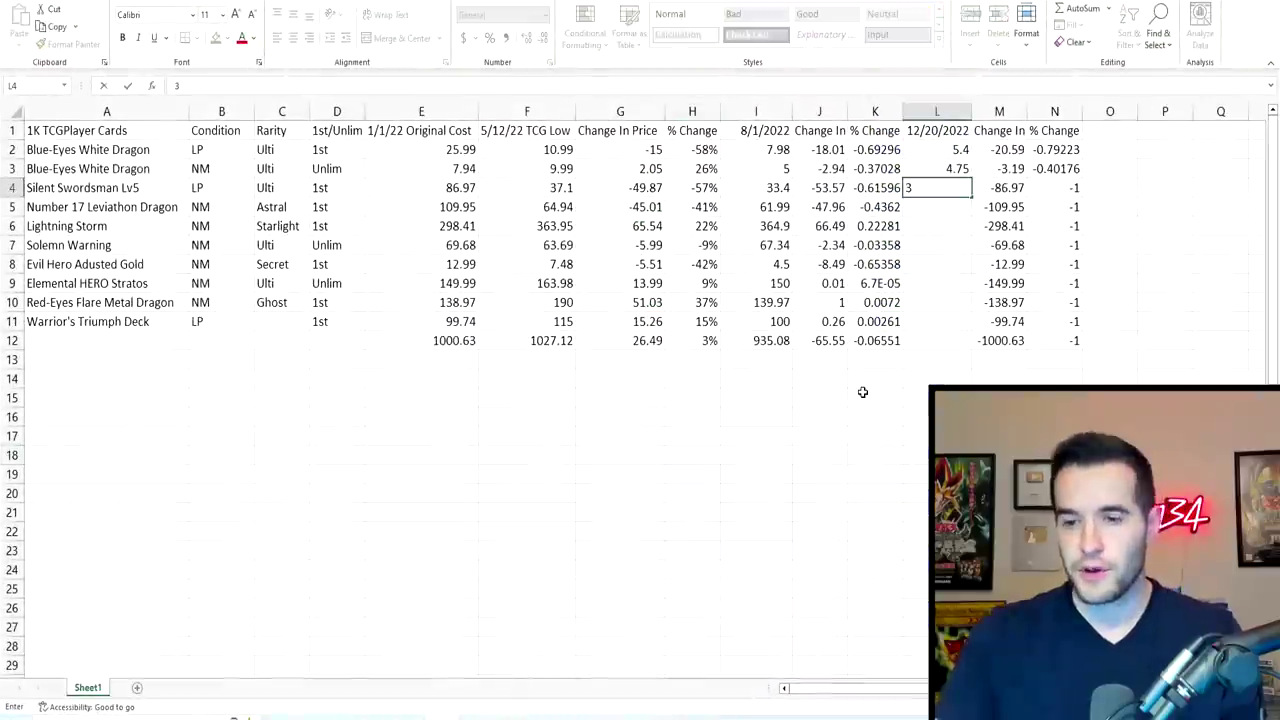
{"action": "type", "text": "1.25"}
{"action": "key", "text": "Return"}
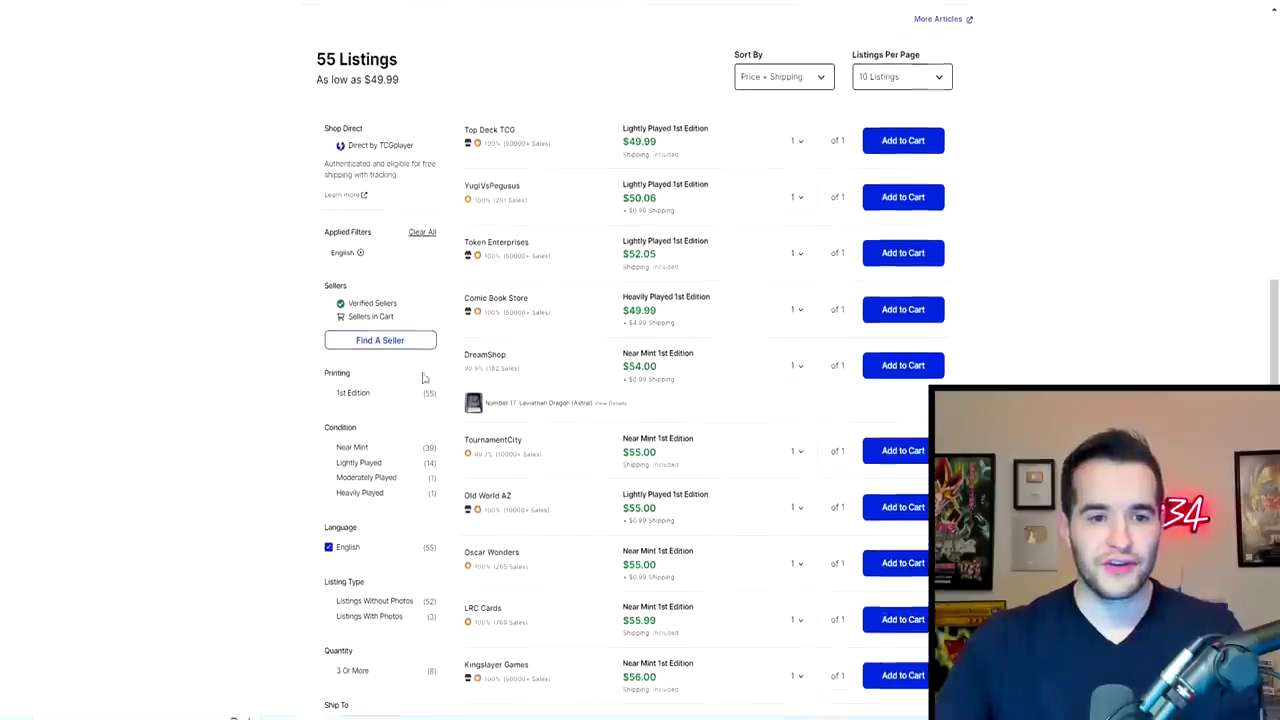
{"action": "left_click", "coordinate": [329, 427]}
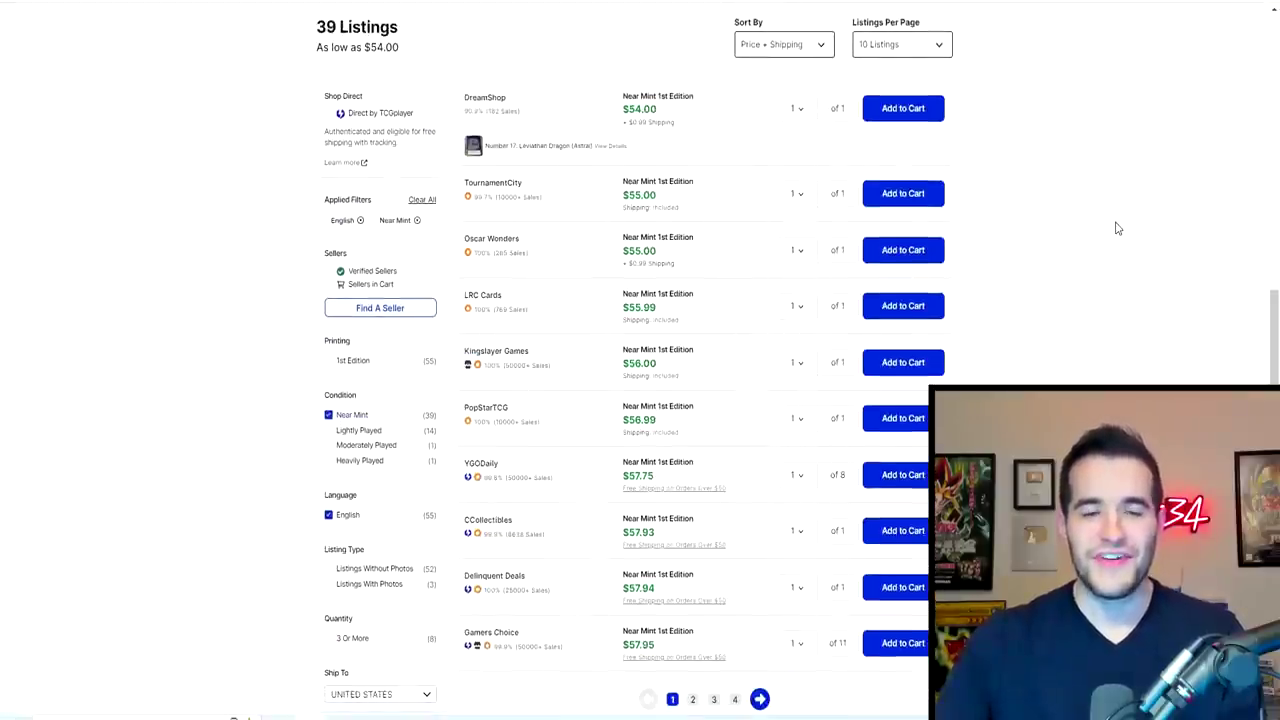
{"action": "key", "text": "alt+Tab"}
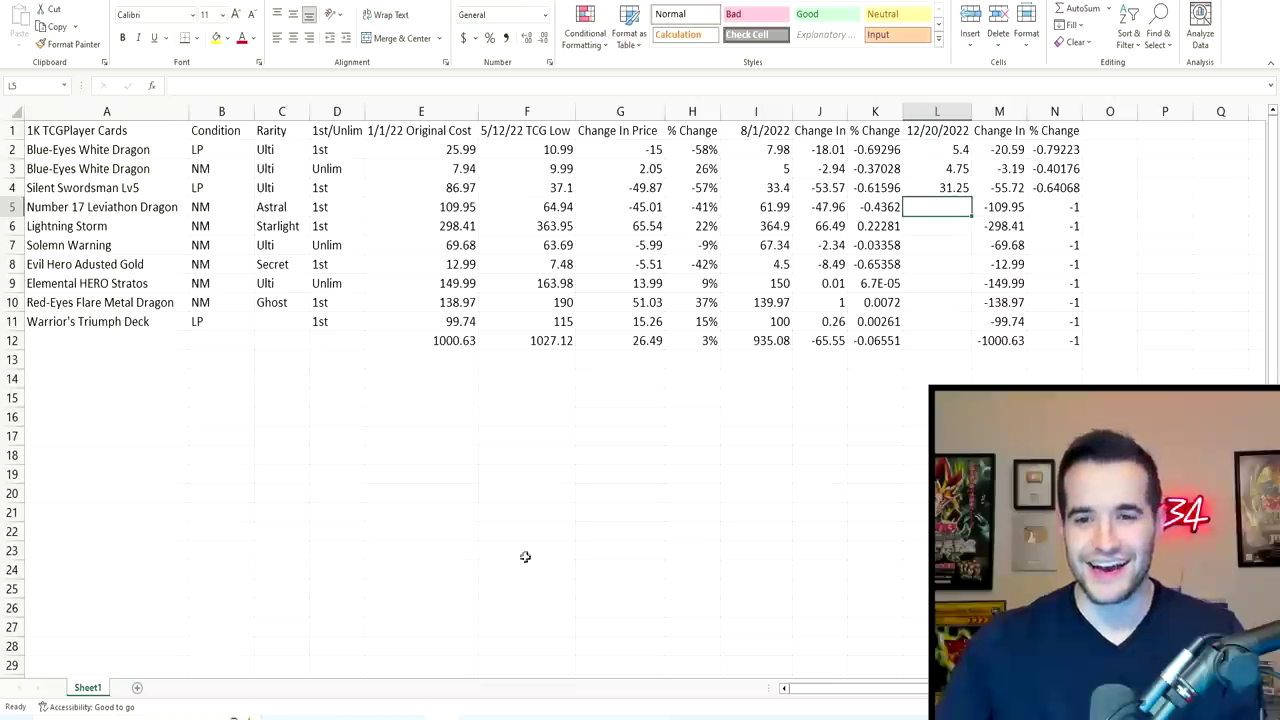
Step: Enter 55 in L5 for Number 17 Leviathan Dragon and bring TCGplayer back
{"action": "type", "text": "55"}
{"action": "key", "text": "Return"}
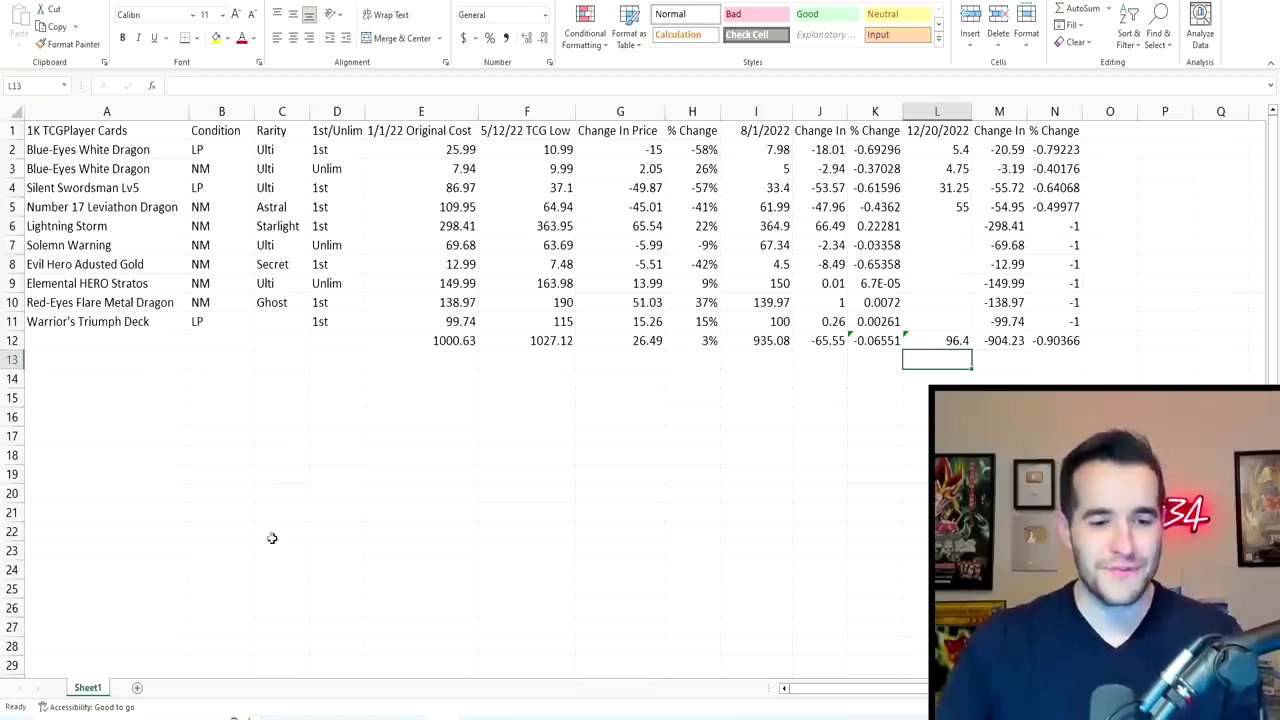
{"action": "mouse_move", "coordinate": [250, 712]}
{"action": "left_click", "coordinate": [363, 668]}
Step: Search TCGplayer for 'lightning storm'
{"action": "scroll", "coordinate": [486, 278], "scroll_direction": "up", "scroll_amount": 10}
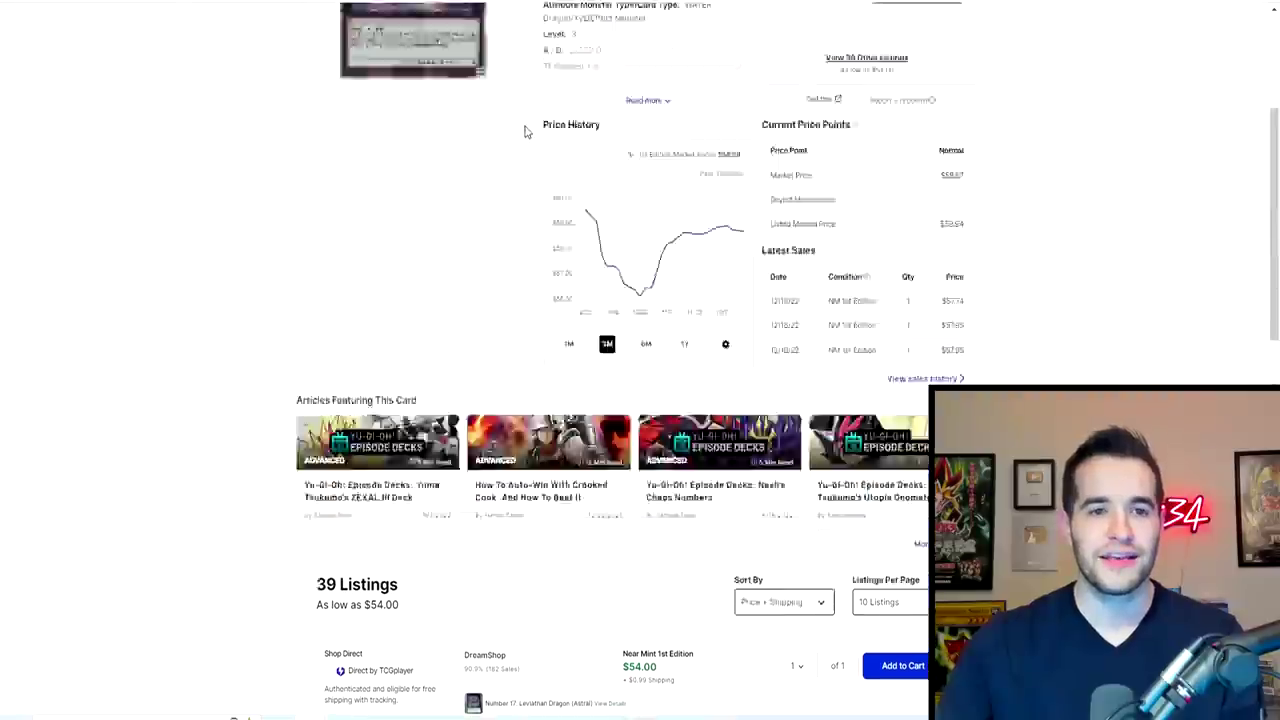
{"action": "left_click", "coordinate": [368, 17]}
{"action": "type", "text": "lightning st"}
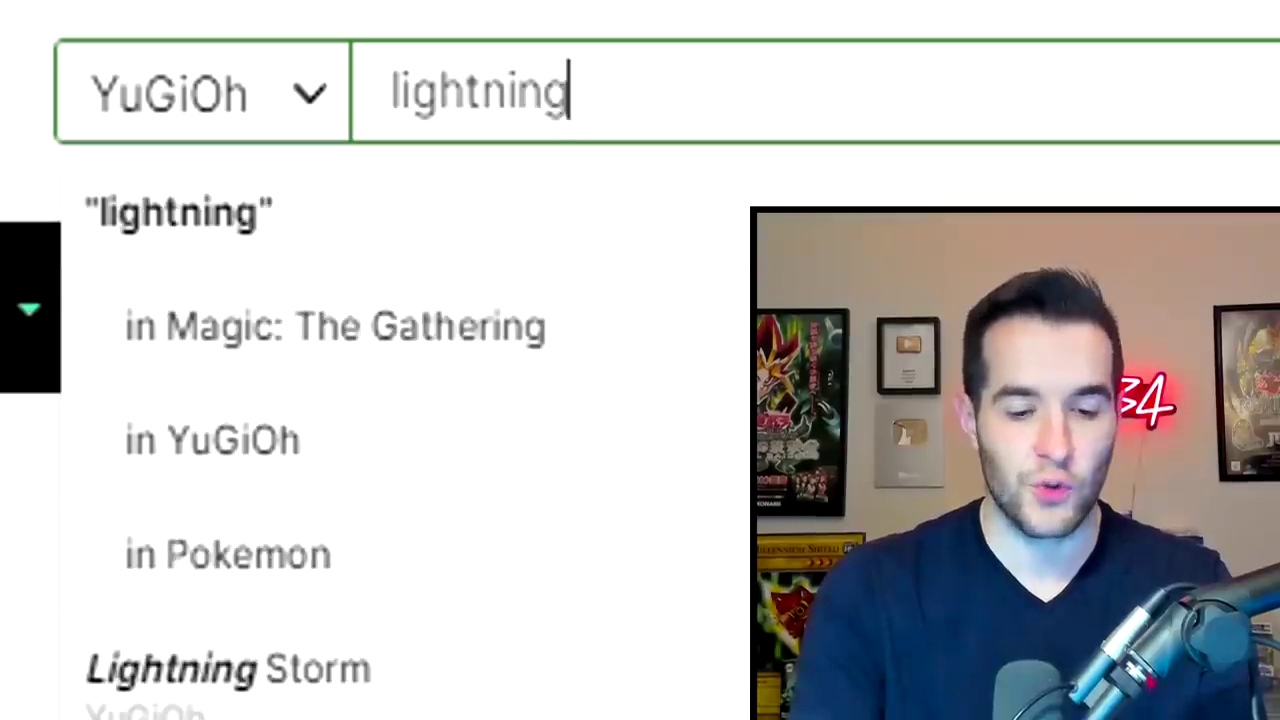
{"action": "type", "text": "orm"}
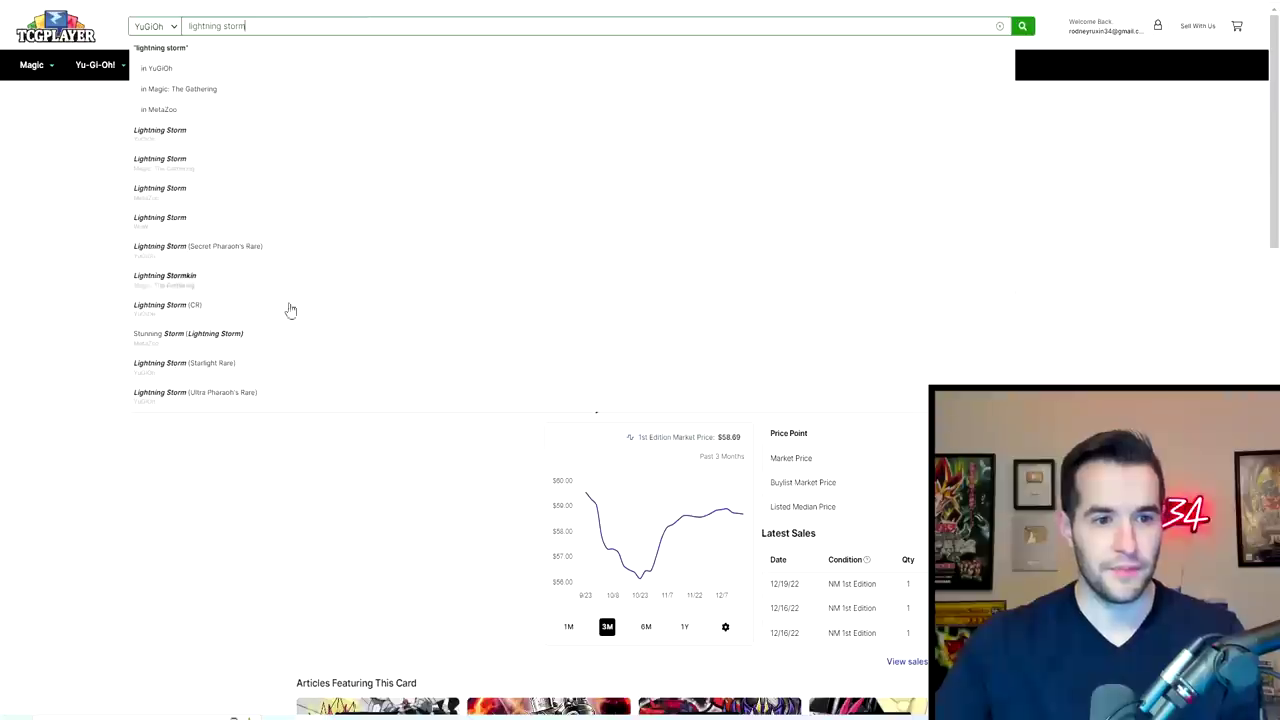
{"action": "key", "text": "Return"}
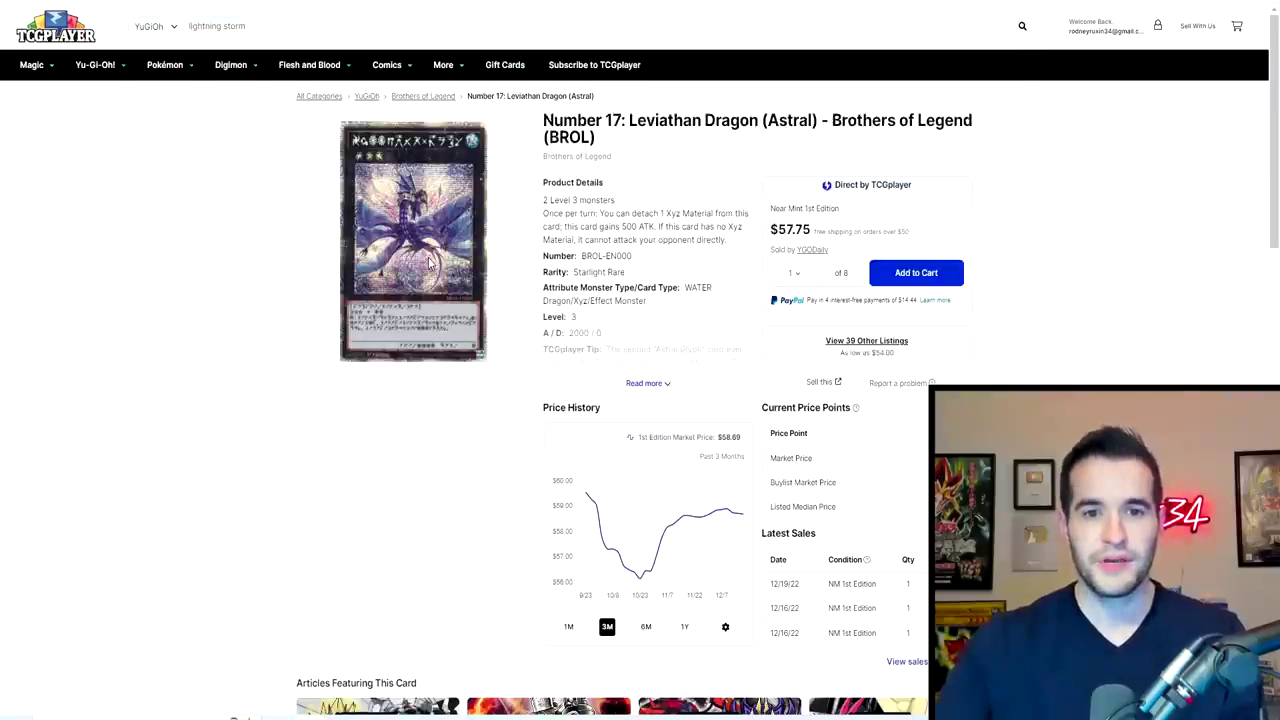
Step: Filter Lightning Storm listings to Near Mint copies (as low as $290.00) and return to Excel
{"action": "scroll", "coordinate": [423, 270], "scroll_direction": "down", "scroll_amount": 7}
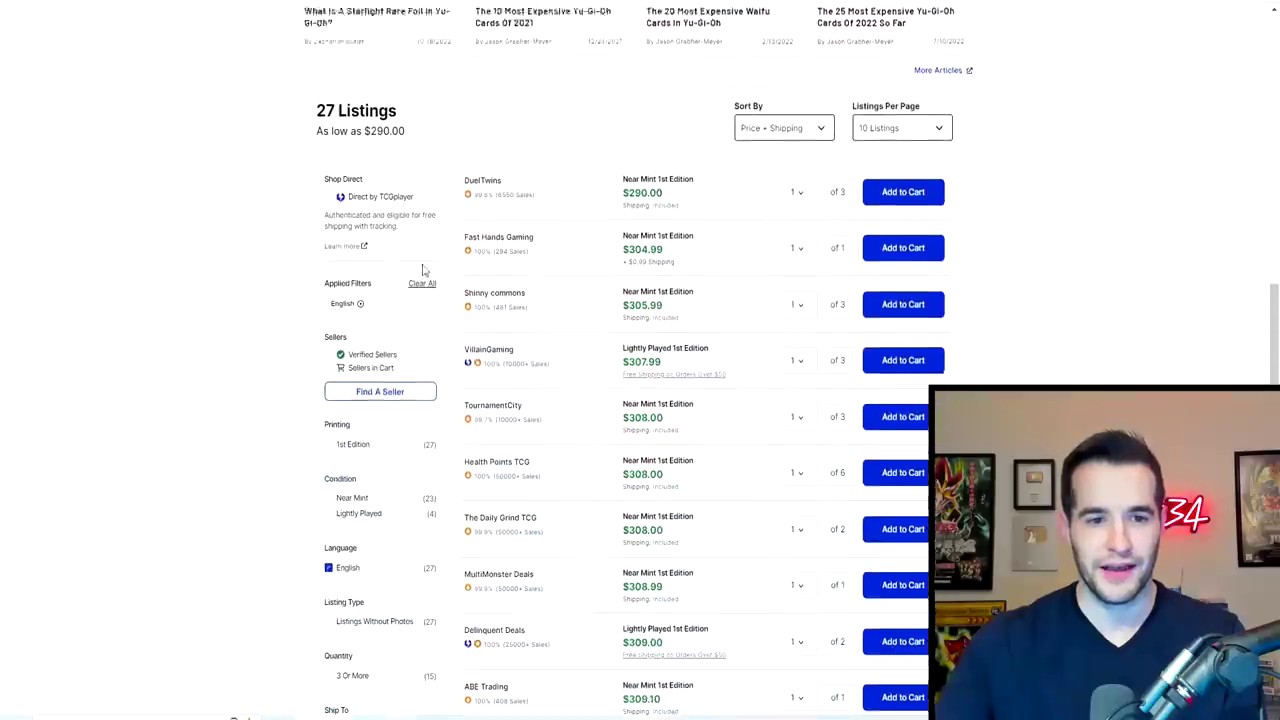
{"action": "scroll", "coordinate": [423, 270], "scroll_direction": "down", "scroll_amount": 1}
{"action": "left_click", "coordinate": [329, 443]}
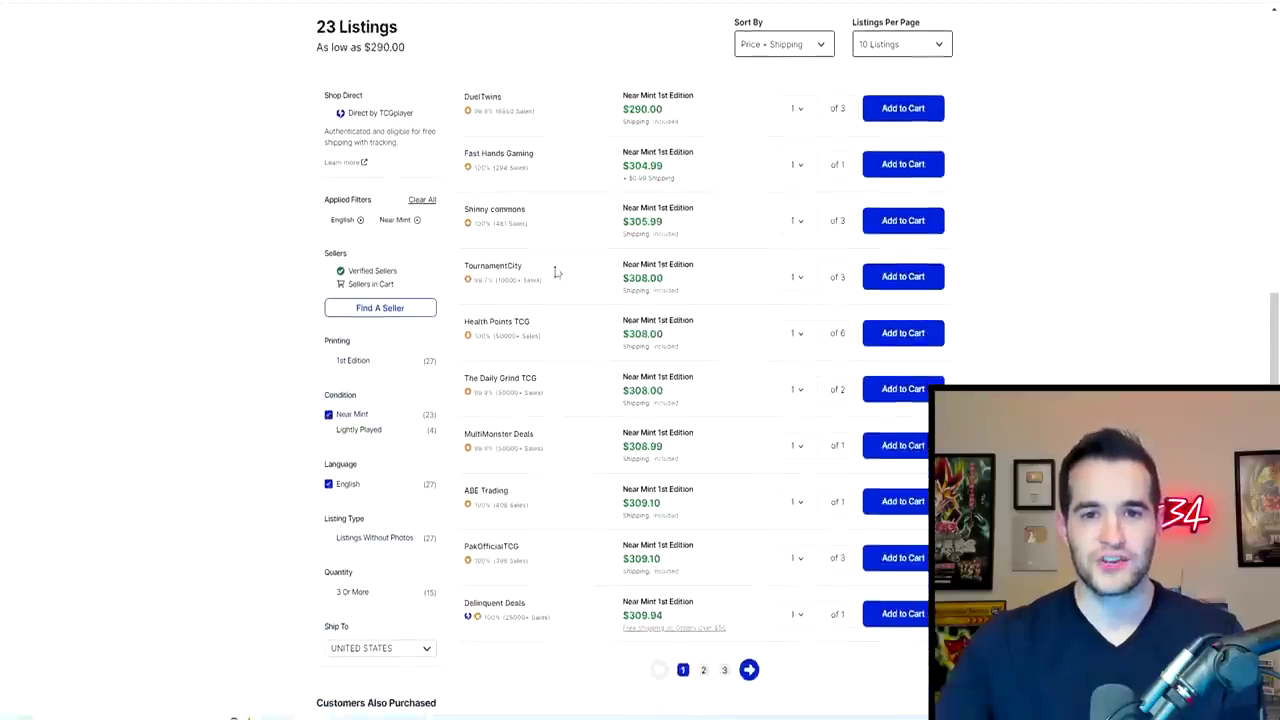
{"action": "left_click", "coordinate": [476, 716]}
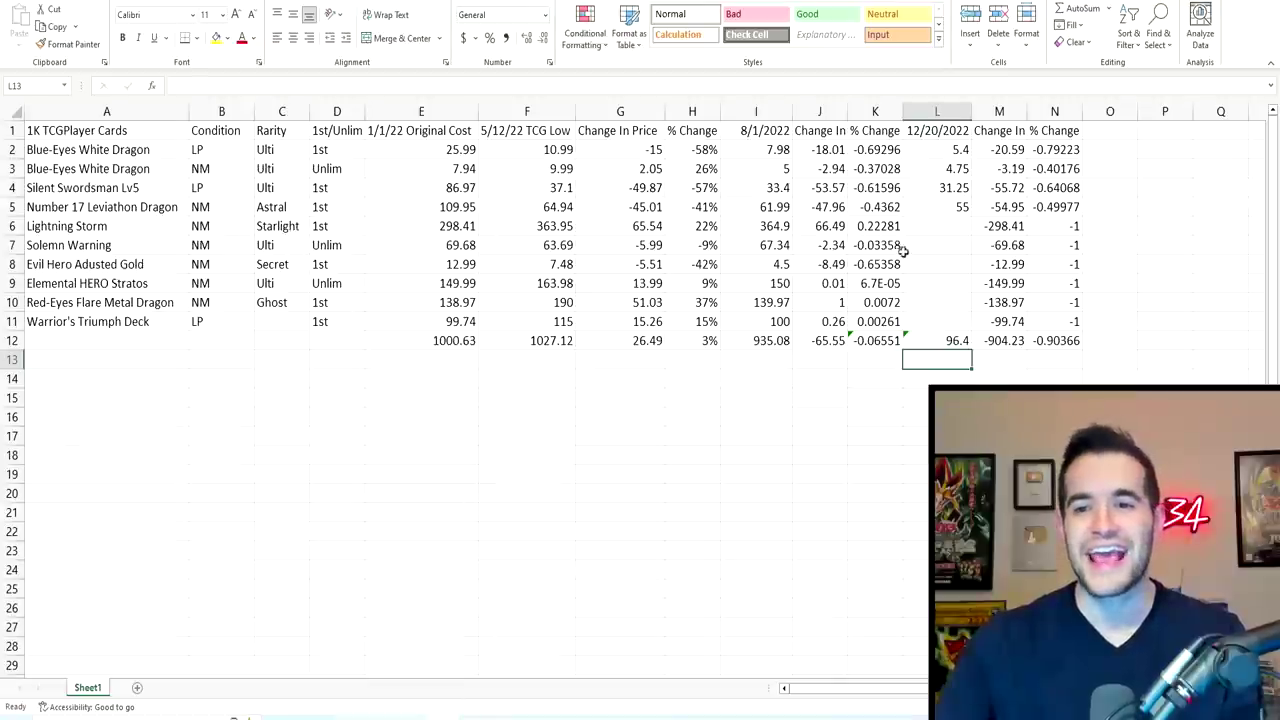
Step: Enter 290 in cell L6 as Lightning Storm's 12/20/2022 price
{"action": "left_click", "coordinate": [940, 234]}
{"action": "type", "text": "290"}
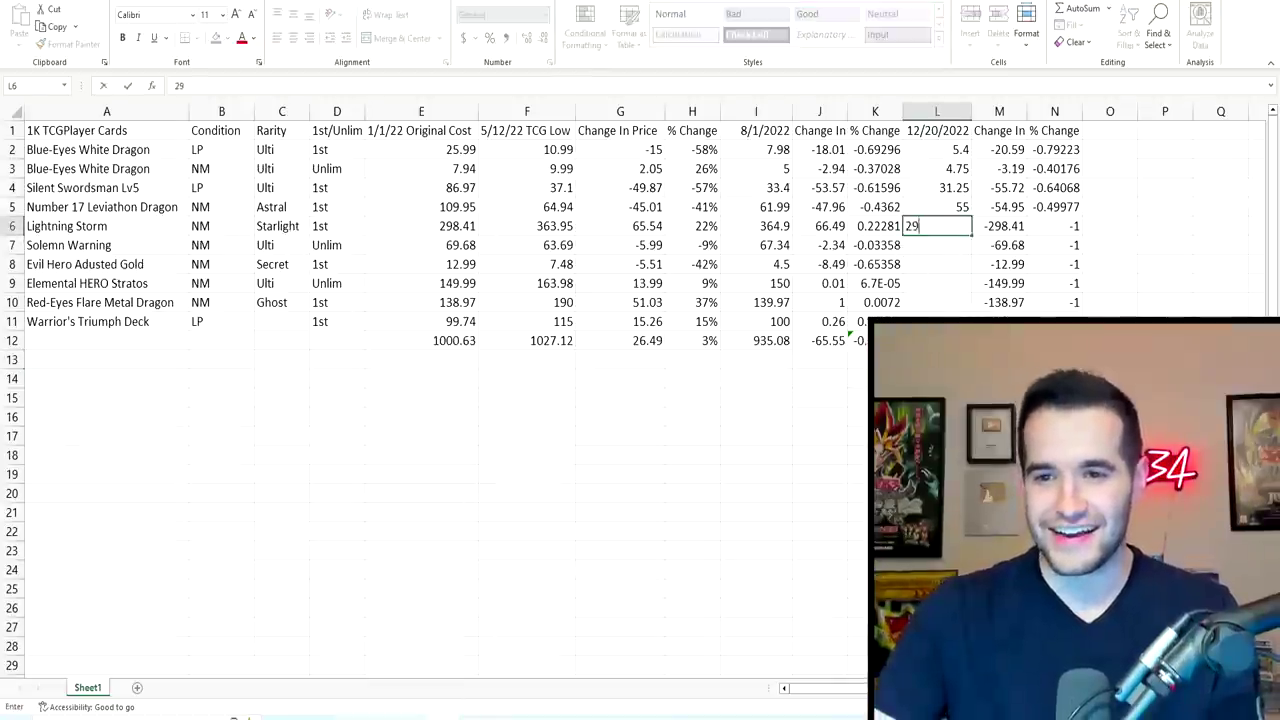
{"action": "key", "text": "Return"}
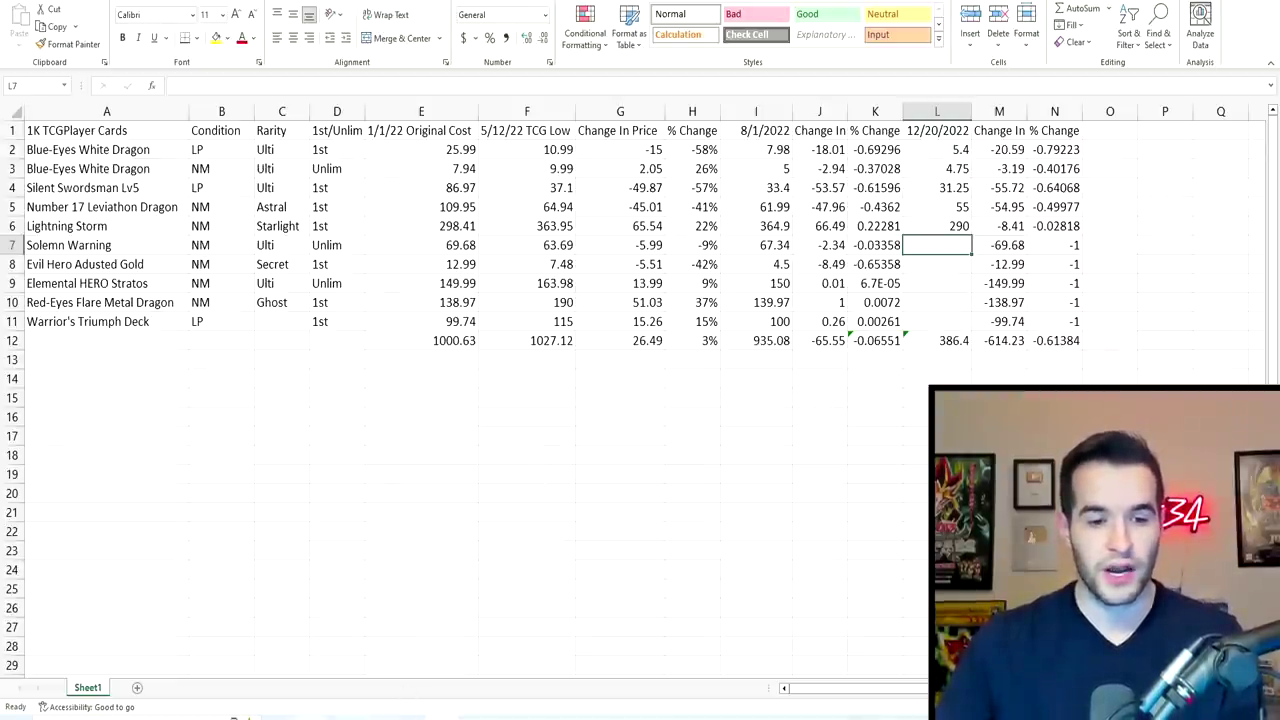
Step: Search TCGplayer for Solemn Warning and open its product page
{"action": "mouse_move", "coordinate": [232, 717]}
{"action": "left_click", "coordinate": [372, 662]}
{"action": "scroll", "coordinate": [563, 151], "scroll_direction": "up", "scroll_amount": 10}
{"action": "left_click", "coordinate": [482, 30]}
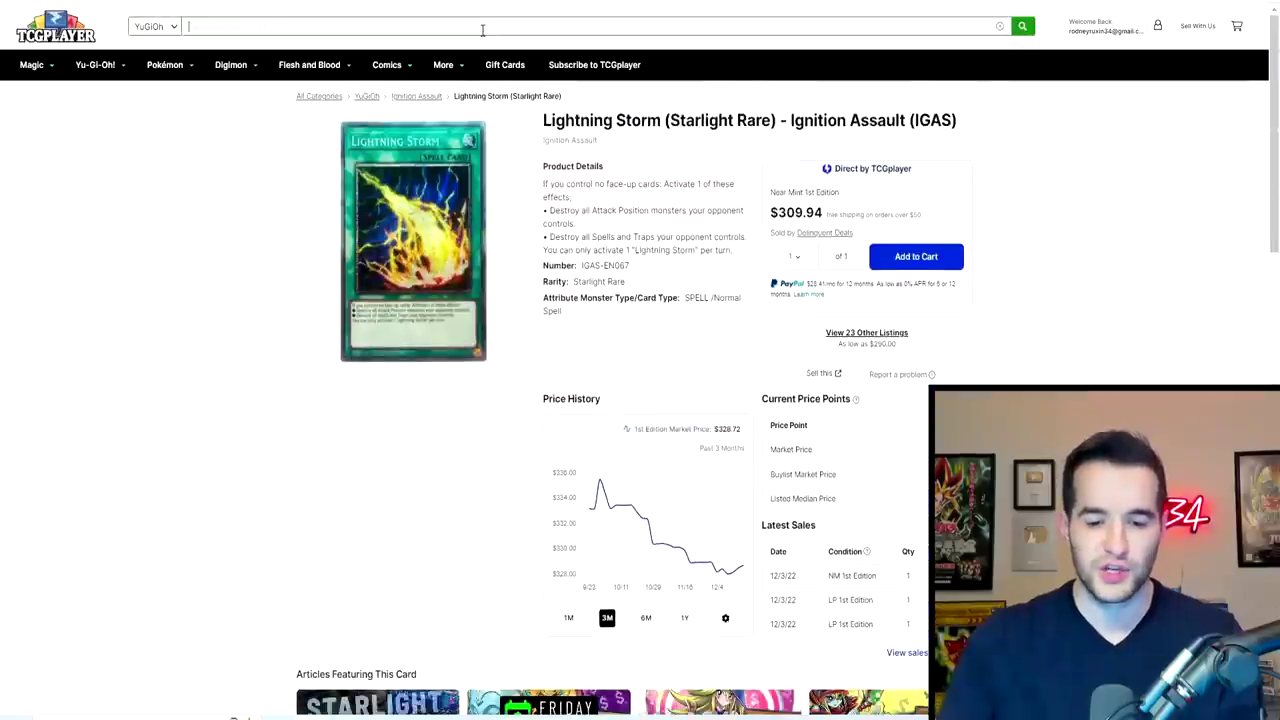
{"action": "type", "text": "solemn warn"}
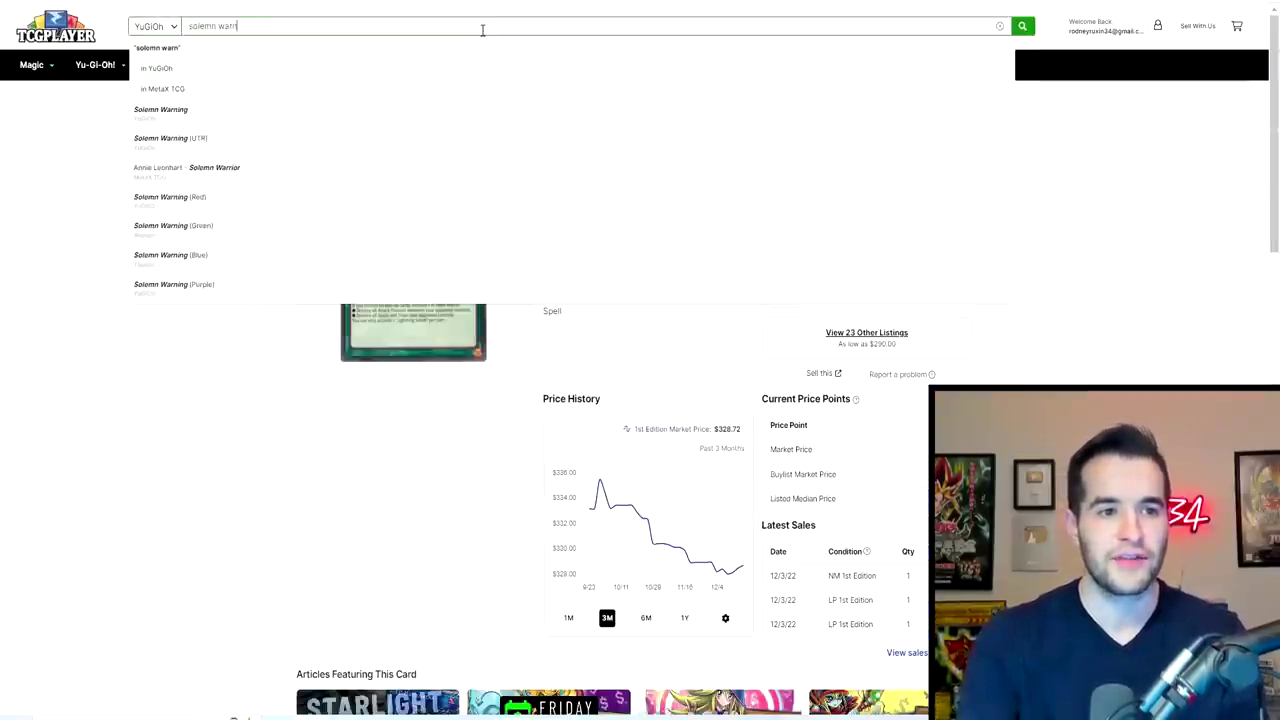
{"action": "type", "text": "in"}
{"action": "left_click", "coordinate": [228, 132]}
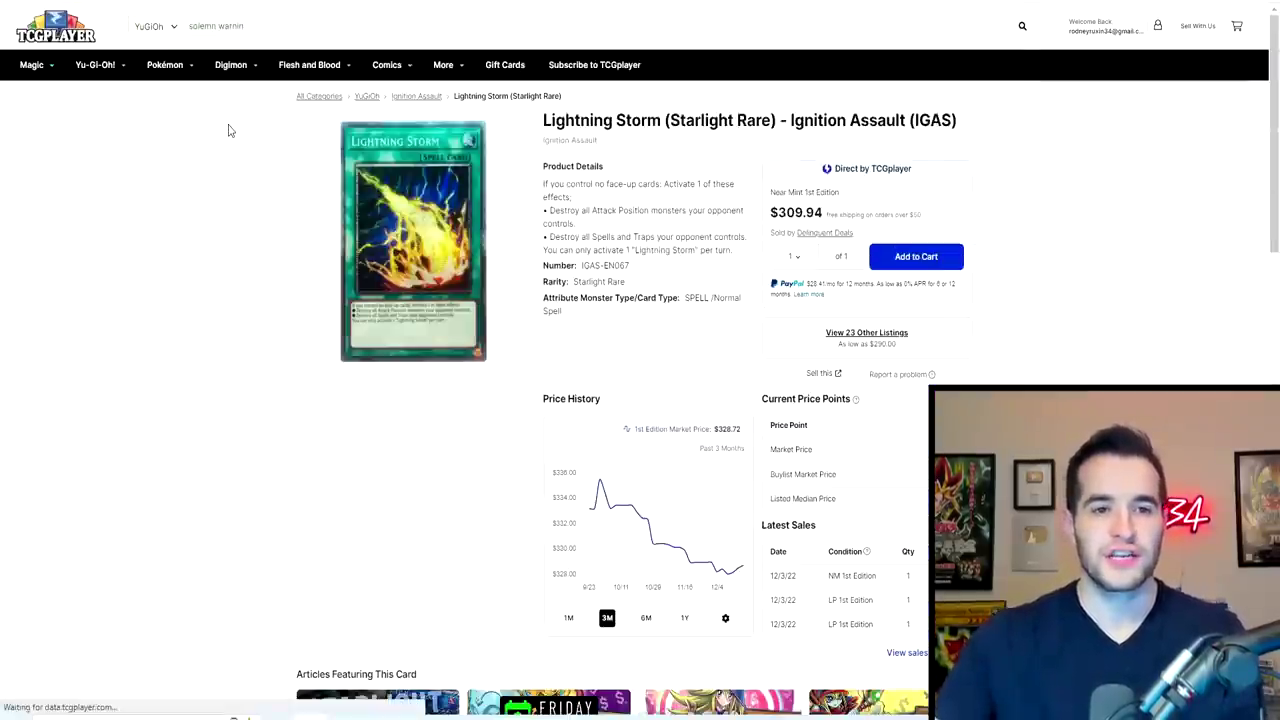
Step: Filter the listings to Near Mint (lowest $52.46) and record 52.46 in L7
{"action": "scroll", "coordinate": [387, 281], "scroll_direction": "down", "scroll_amount": 6}
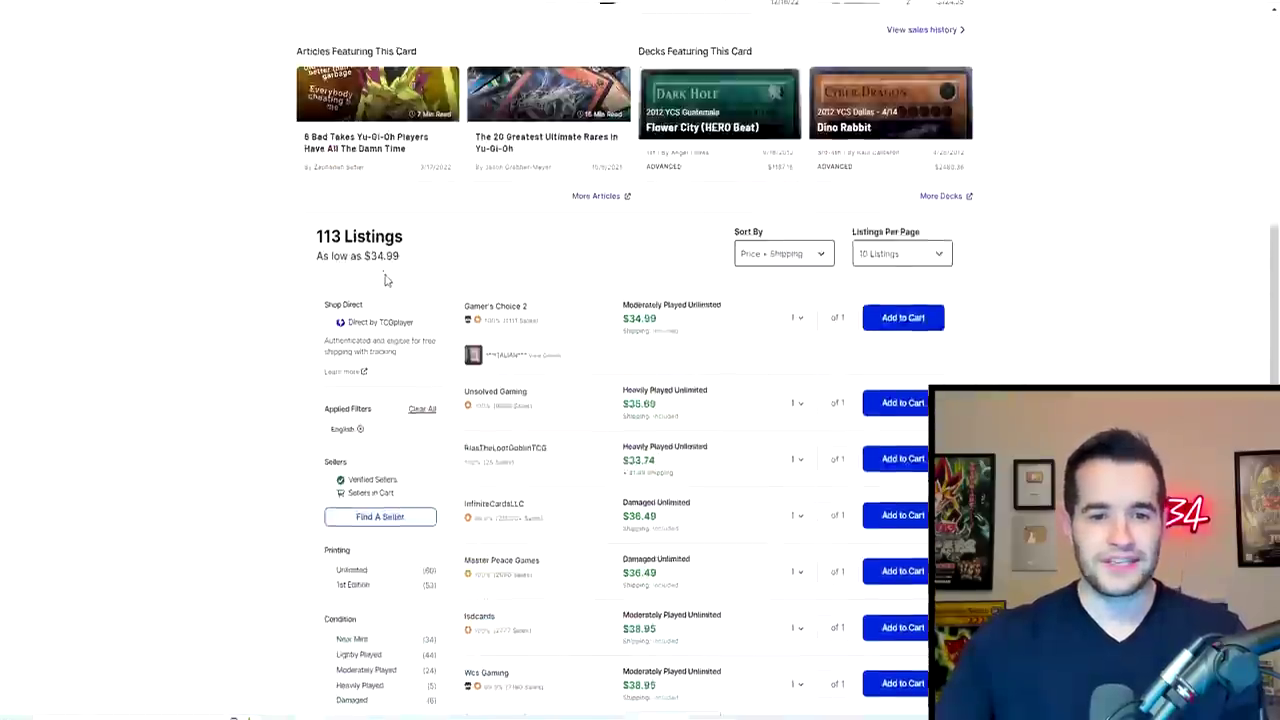
{"action": "scroll", "coordinate": [387, 281], "scroll_direction": "down", "scroll_amount": 4}
{"action": "left_click", "coordinate": [328, 282]}
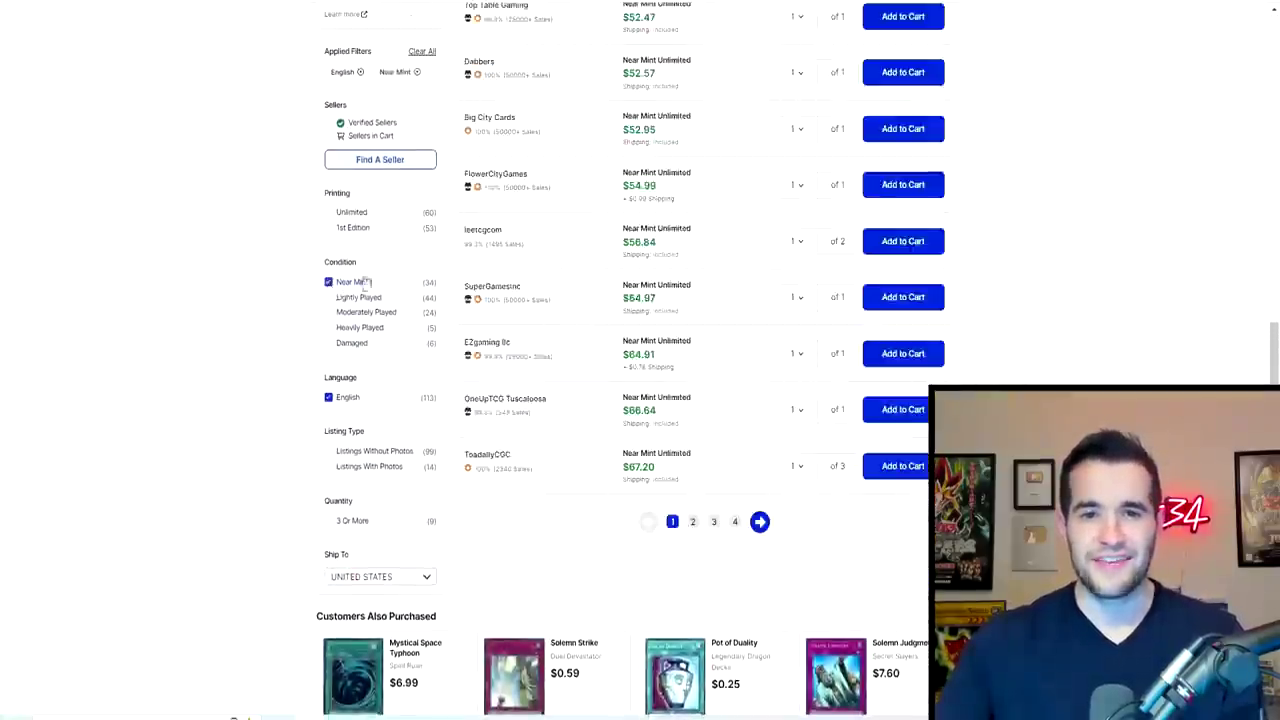
{"action": "scroll", "coordinate": [574, 254], "scroll_direction": "up", "scroll_amount": 3}
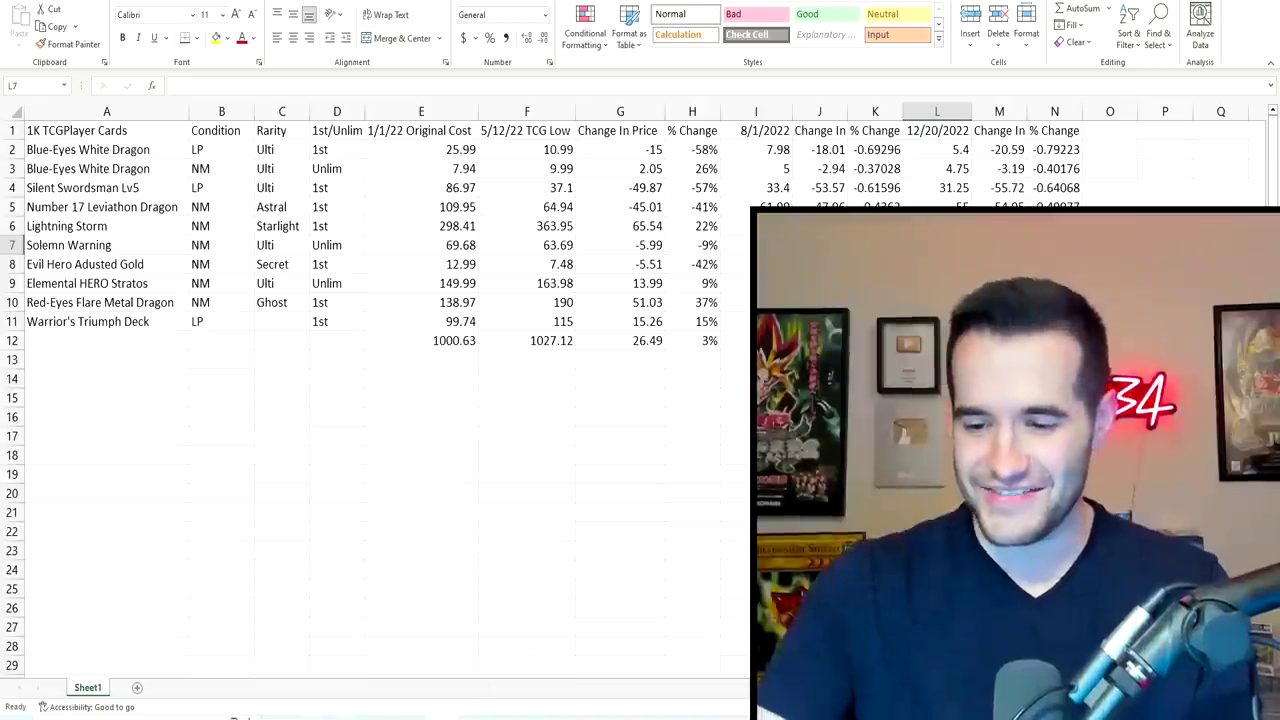
{"action": "left_click", "coordinate": [937, 264]}
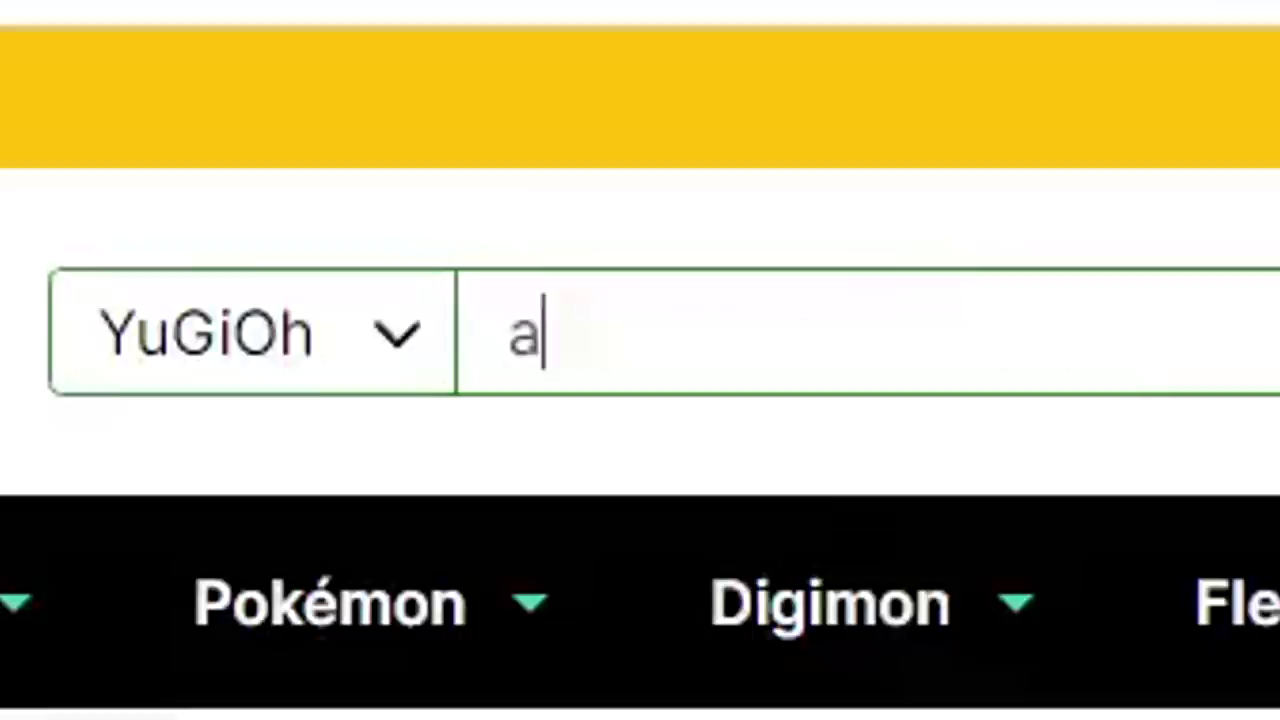
Step: Search for Evil HERO Adusted Gold and review its listings: 116 Near Mint copies from $3.50
{"action": "type", "text": "dusted gold"}
{"action": "key", "text": "Return"}
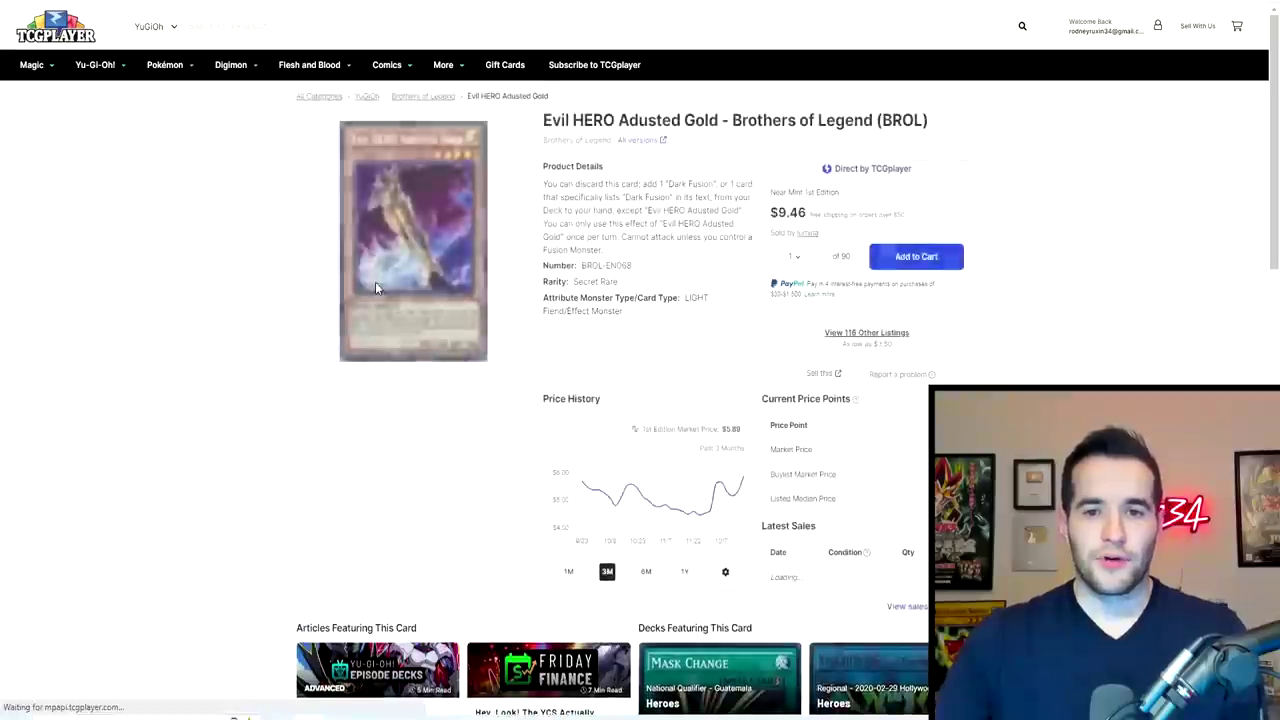
{"action": "scroll", "coordinate": [375, 281], "scroll_direction": "down", "scroll_amount": 10}
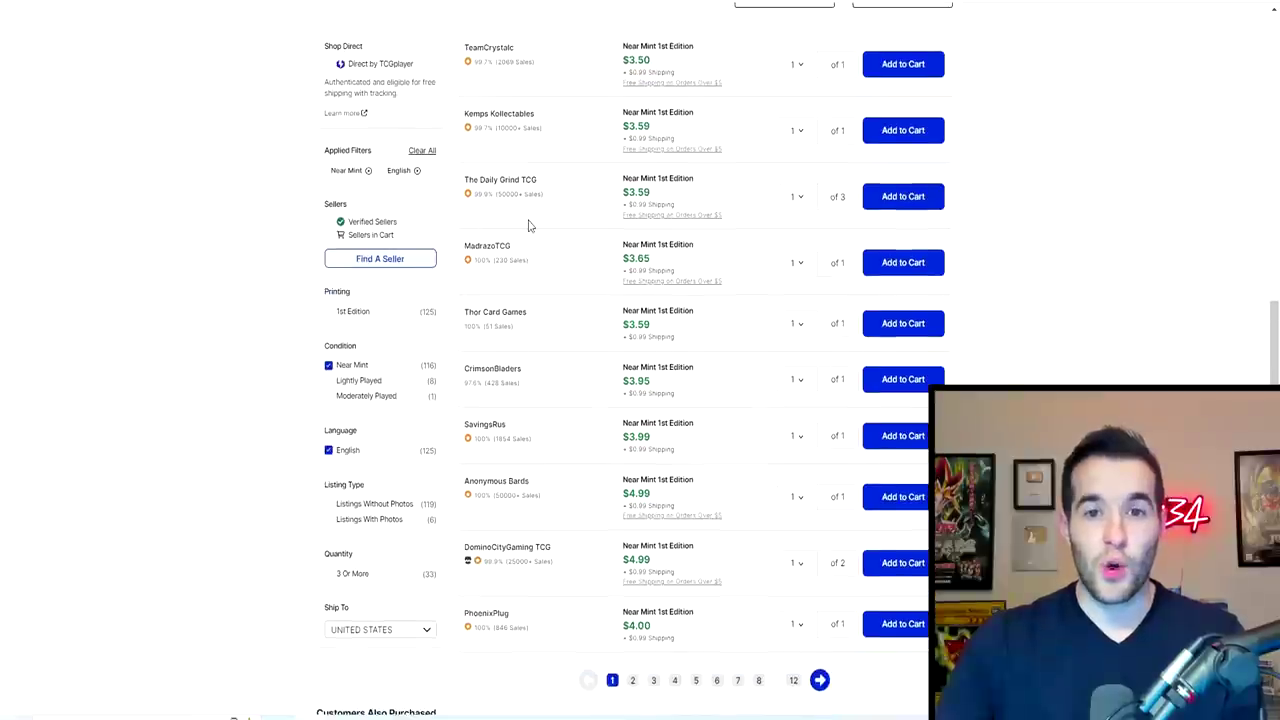
{"action": "scroll", "coordinate": [533, 224], "scroll_direction": "up", "scroll_amount": 10}
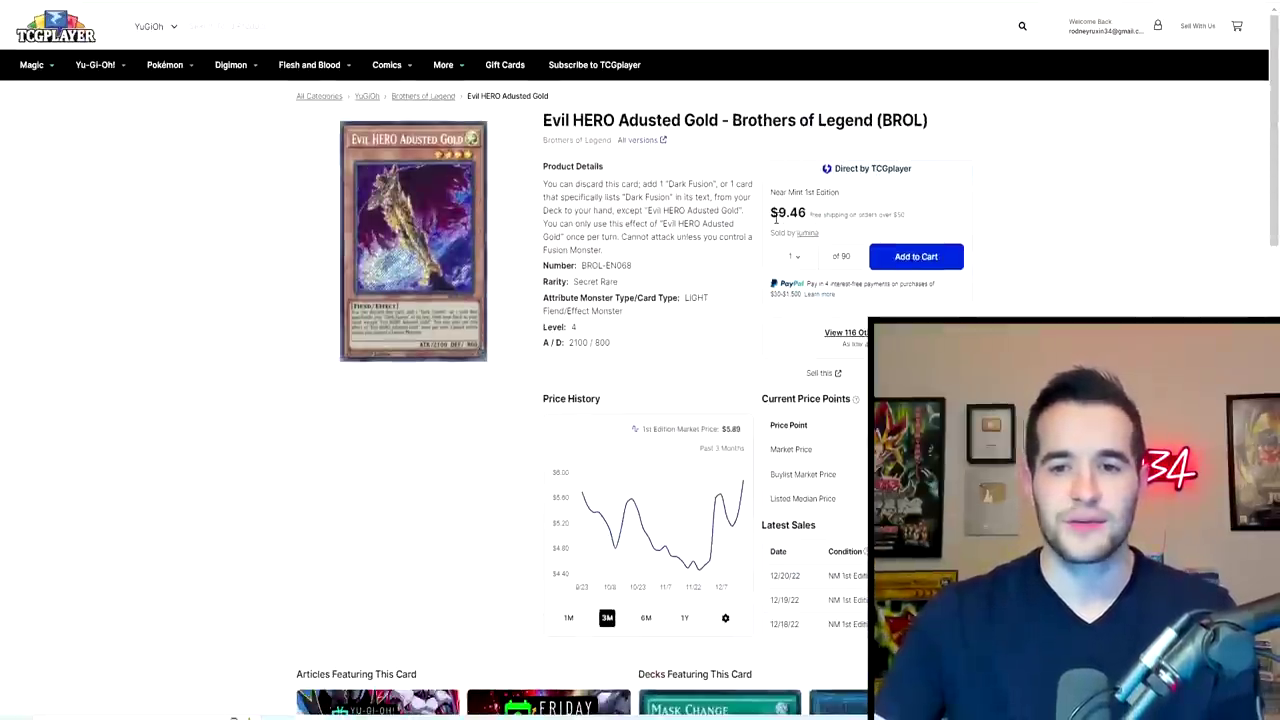
{"action": "scroll", "coordinate": [745, 235], "scroll_direction": "down", "scroll_amount": 12}
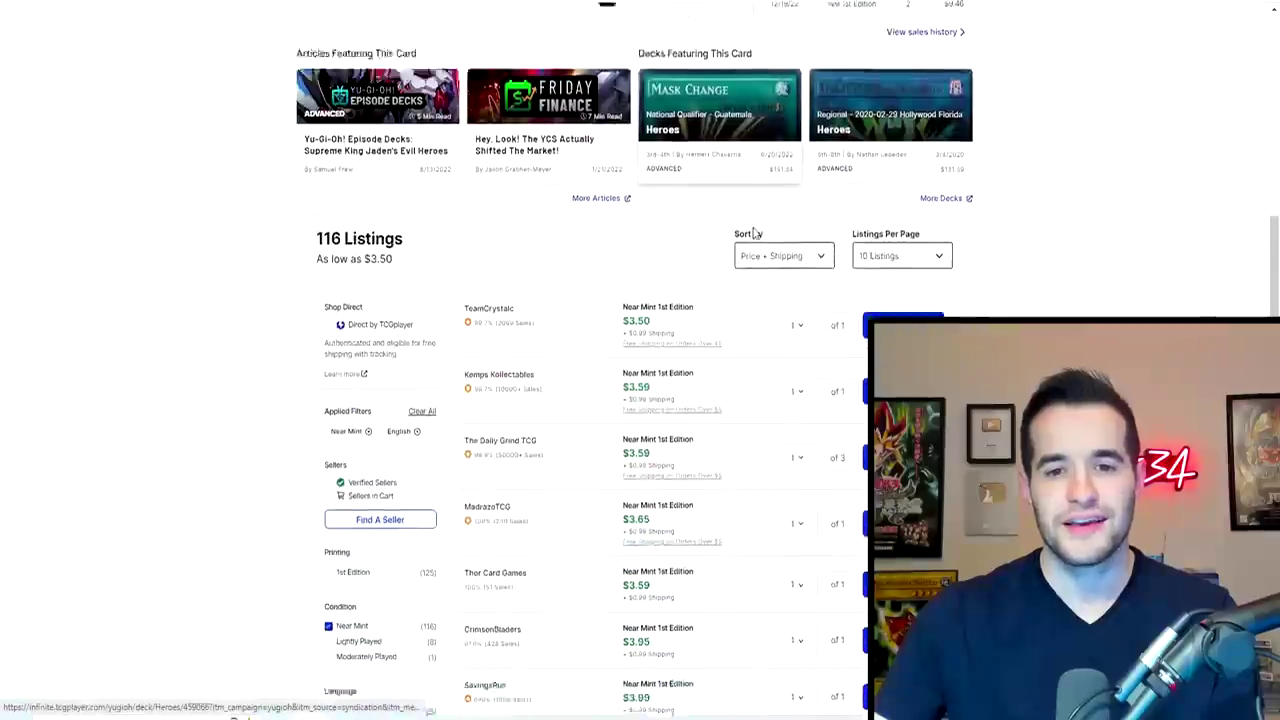
{"action": "scroll", "coordinate": [745, 235], "scroll_direction": "up", "scroll_amount": 9}
{"action": "scroll", "coordinate": [741, 147], "scroll_direction": "up", "scroll_amount": 4}
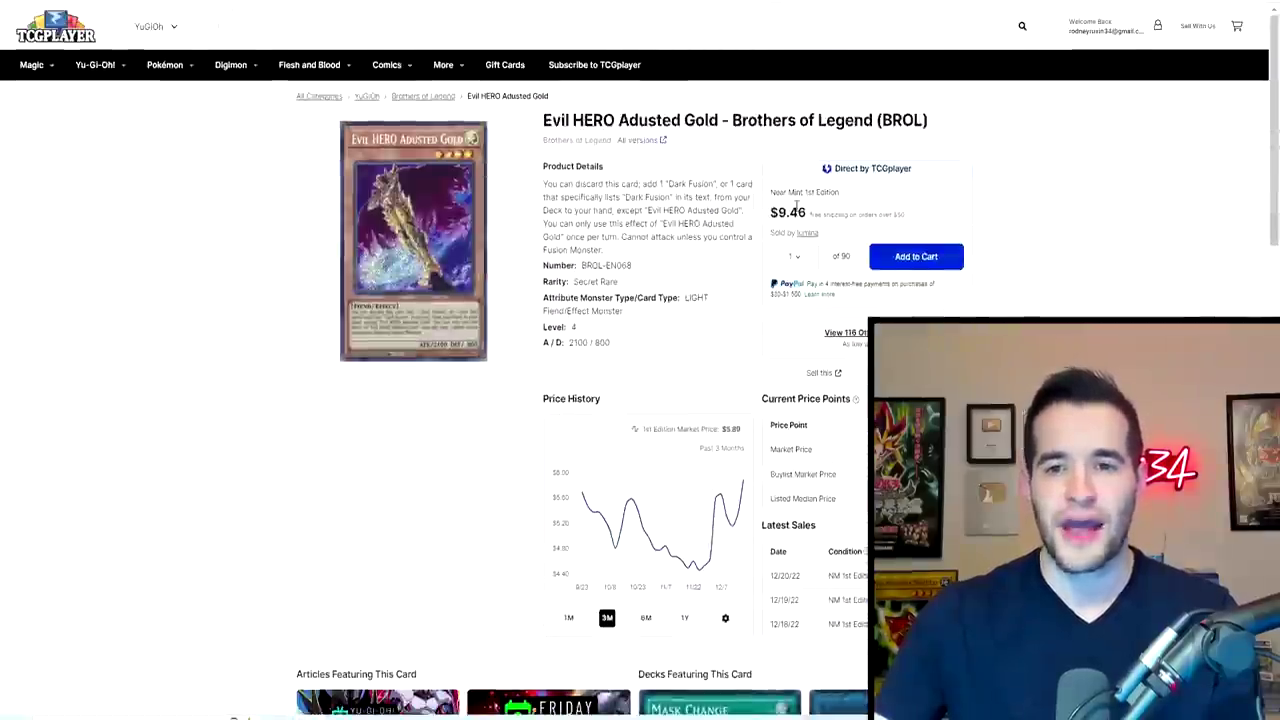
{"action": "scroll", "coordinate": [707, 290], "scroll_direction": "down", "scroll_amount": 12}
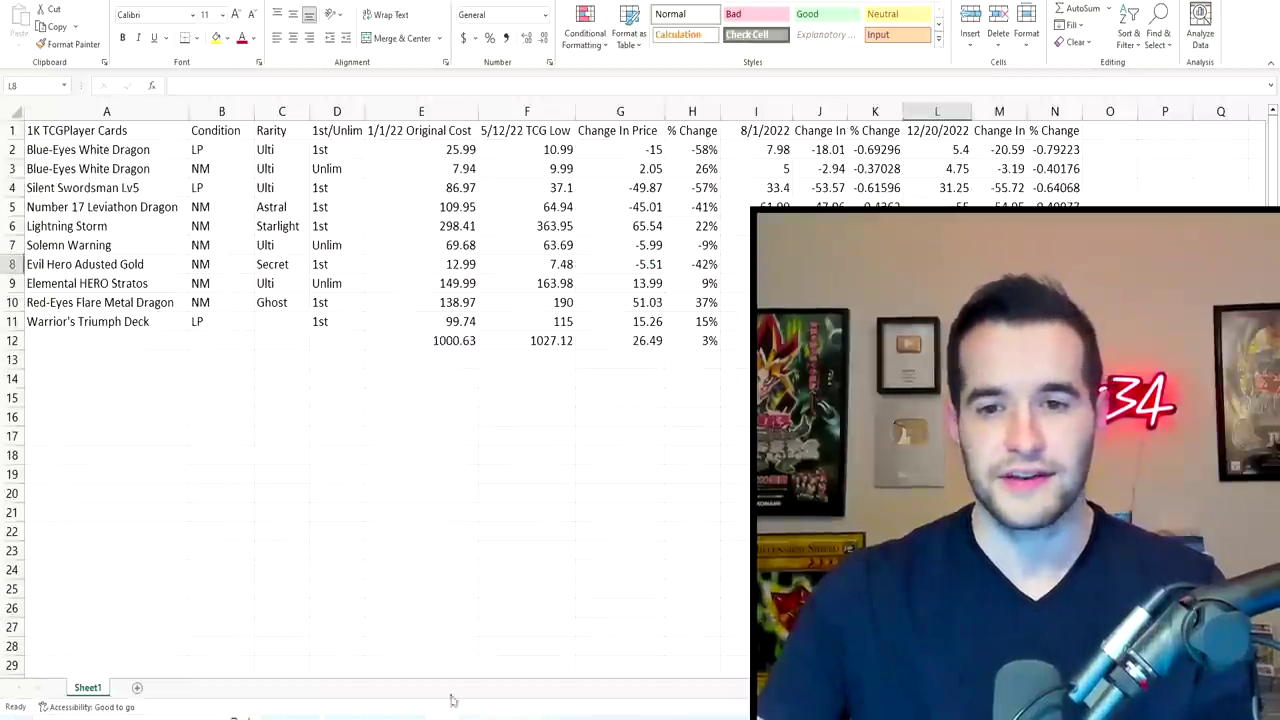
Step: Enter 3.5 in L8, check J6's change formula, then select L9
{"action": "type", "text": "3.5"}
{"action": "key", "text": "Return"}
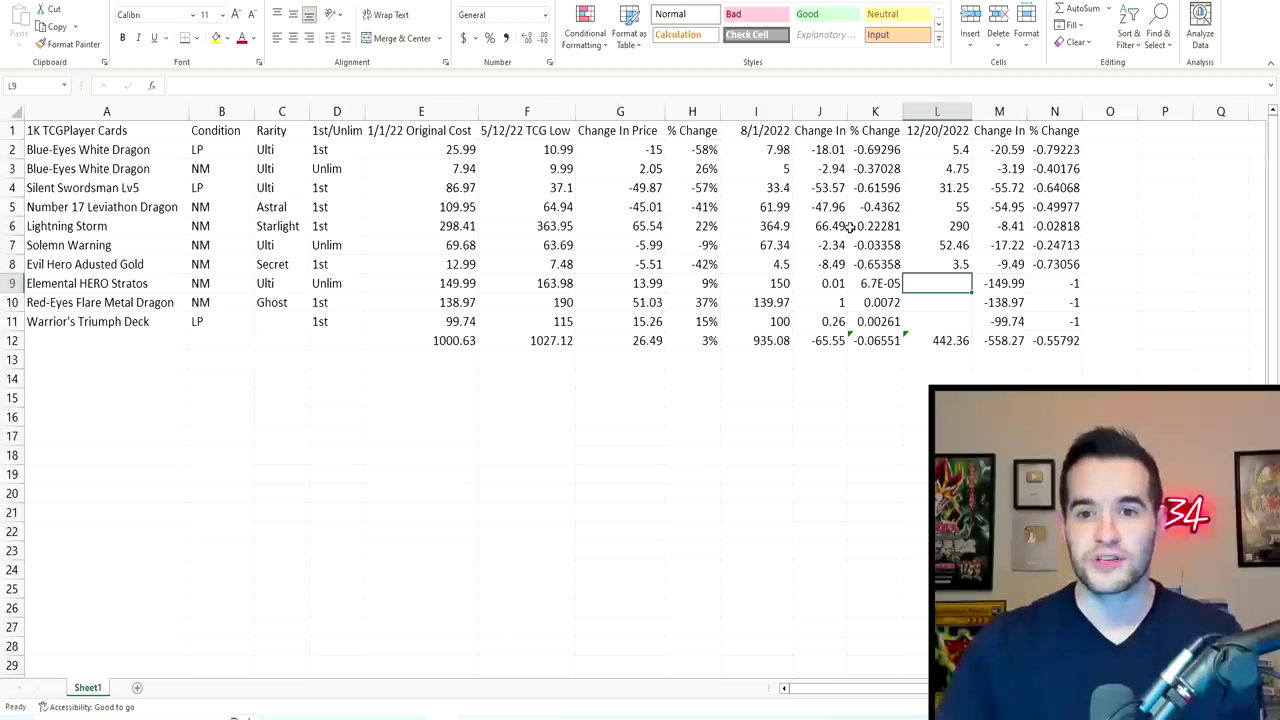
{"action": "left_click", "coordinate": [828, 228]}
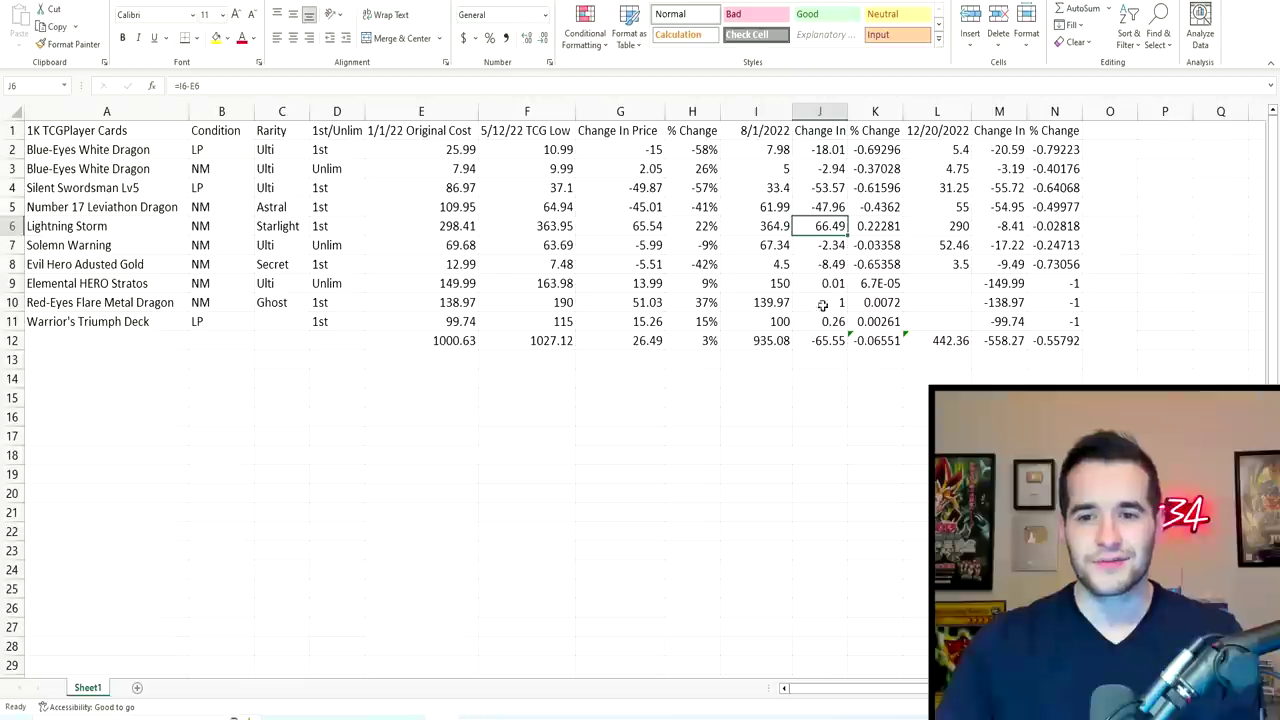
{"action": "left_click", "coordinate": [936, 289]}
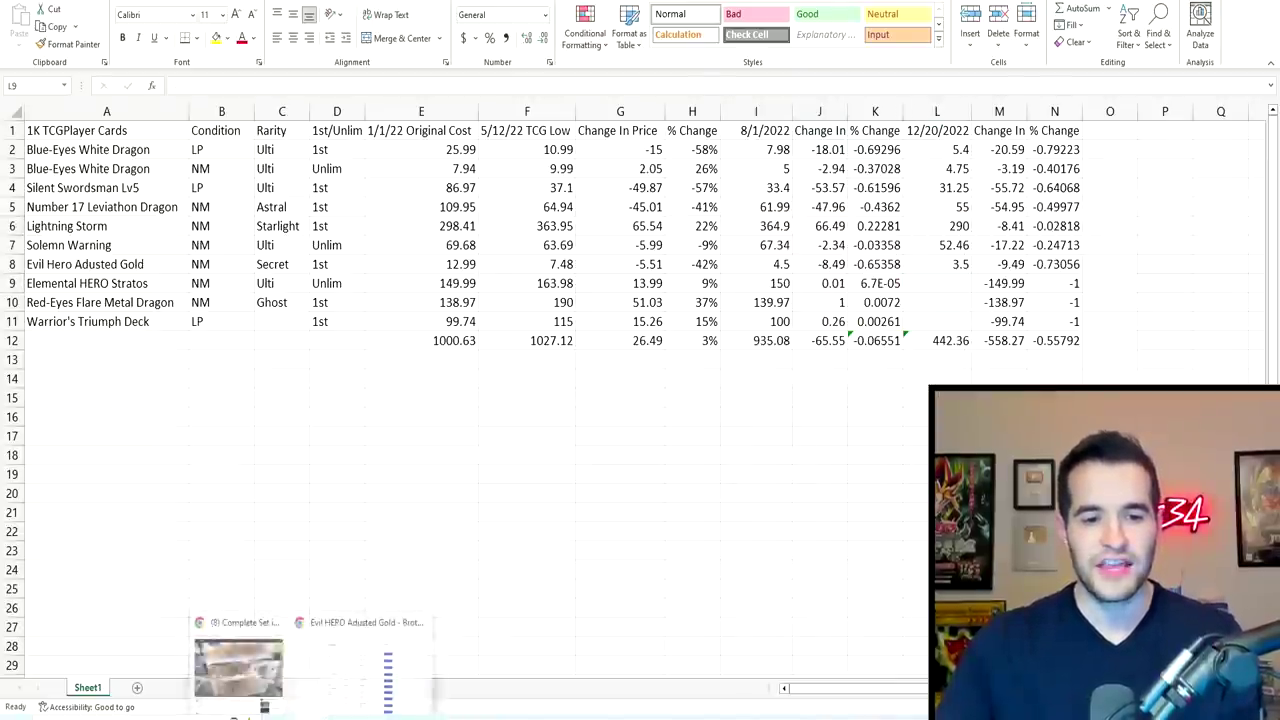
Step: Open the Elemental HERO Stratos TCGplayer page and review listings: 25 Near Mint copies from $129.99
{"action": "left_click", "coordinate": [370, 650]}
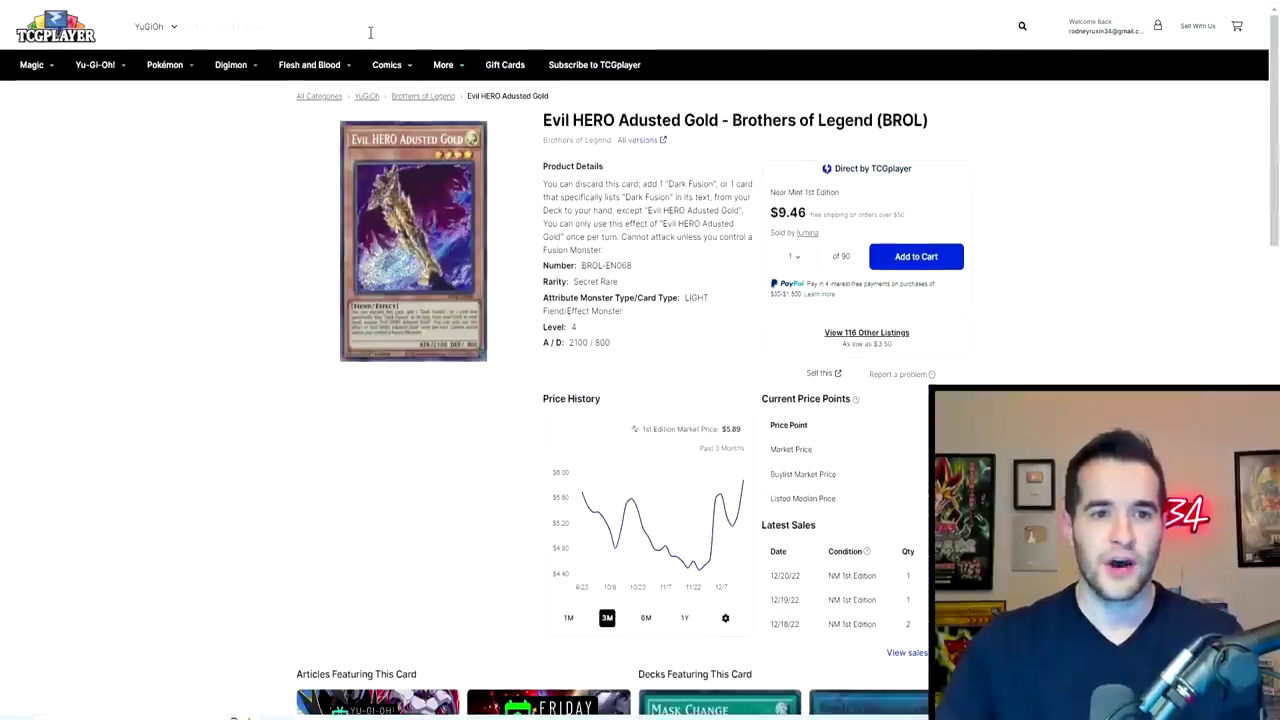
{"action": "left_click", "coordinate": [370, 33]}
{"action": "type", "text": "elemental hero s"}
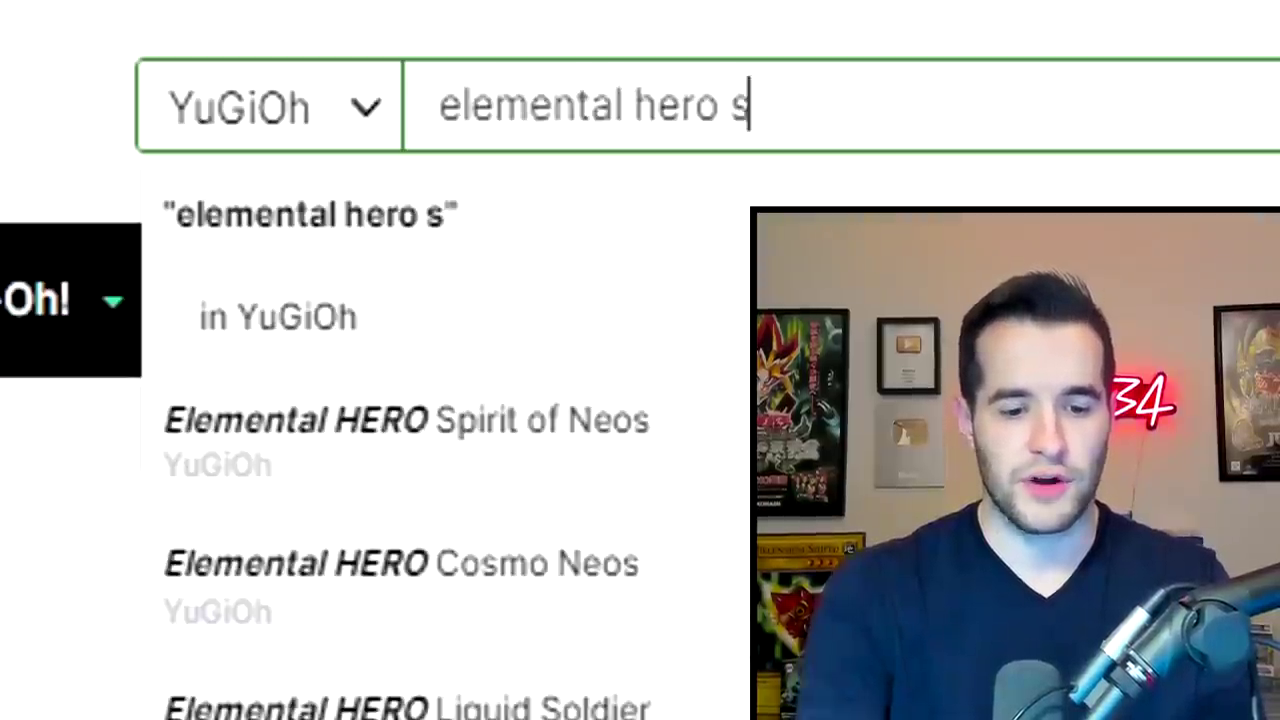
{"action": "type", "text": "tratos"}
{"action": "left_click", "coordinate": [357, 523]}
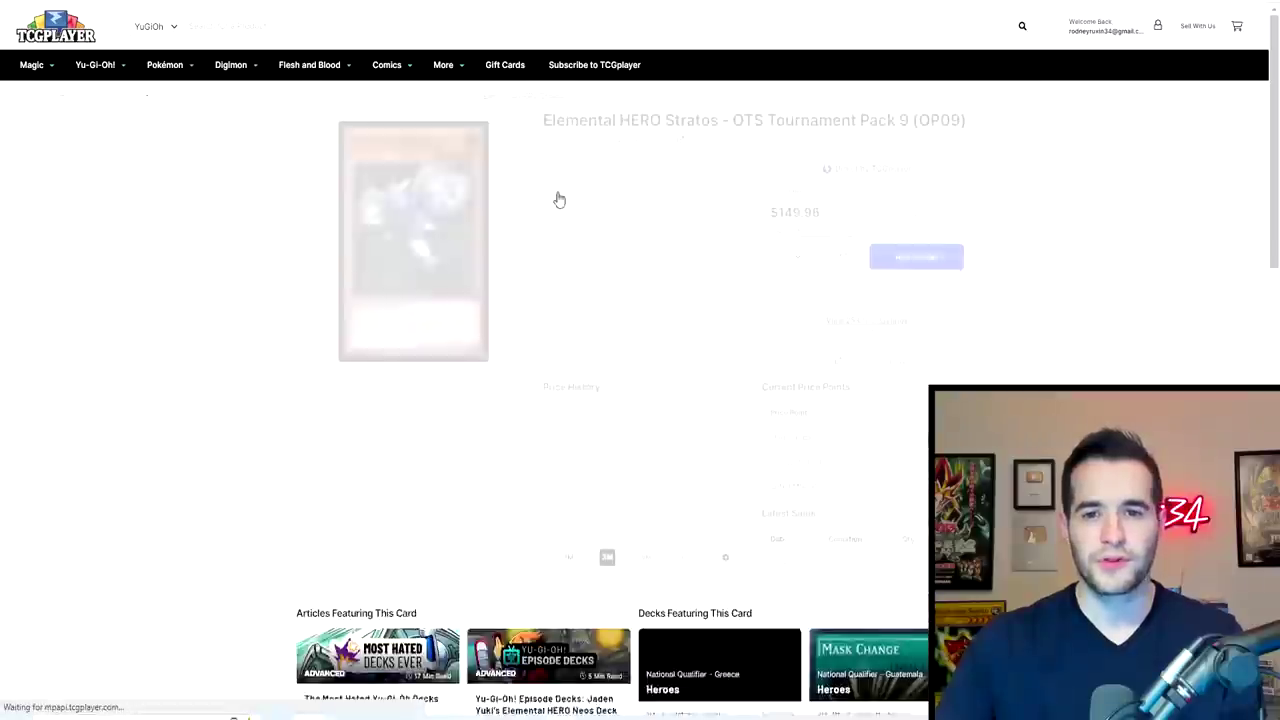
{"action": "scroll", "coordinate": [560, 200], "scroll_direction": "down", "scroll_amount": 5}
{"action": "scroll", "coordinate": [569, 200], "scroll_direction": "up", "scroll_amount": 4}
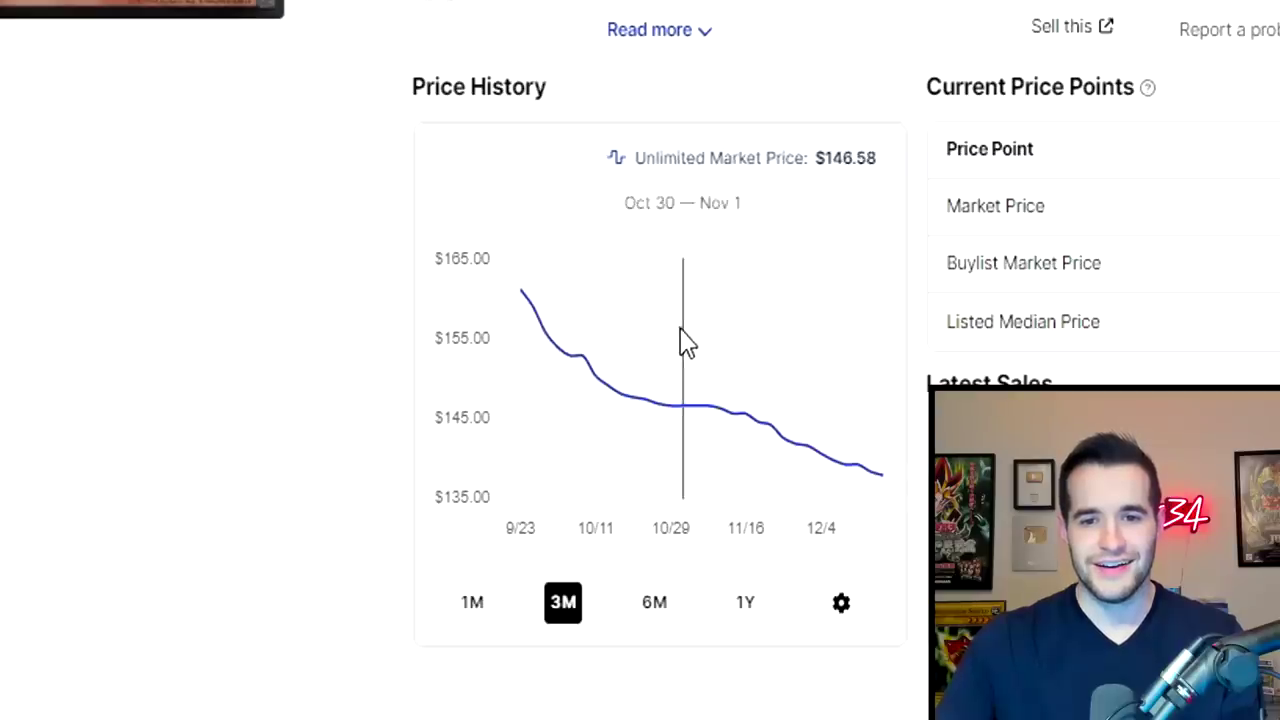
{"action": "scroll", "coordinate": [343, 294], "scroll_direction": "down", "scroll_amount": 10}
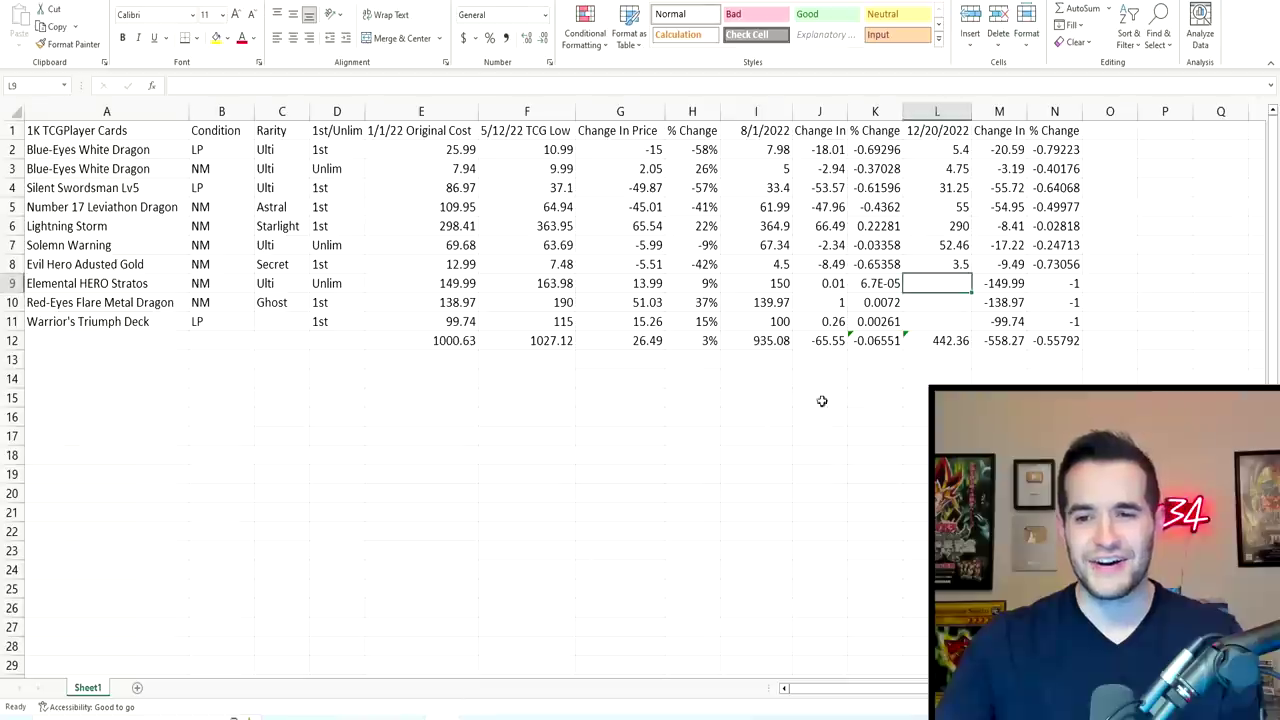
Step: Enter 133.99 in L9 as Elemental HERO Stratos's 12/20/2022 price
{"action": "type", "text": "133.99"}
{"action": "key", "text": "Return"}
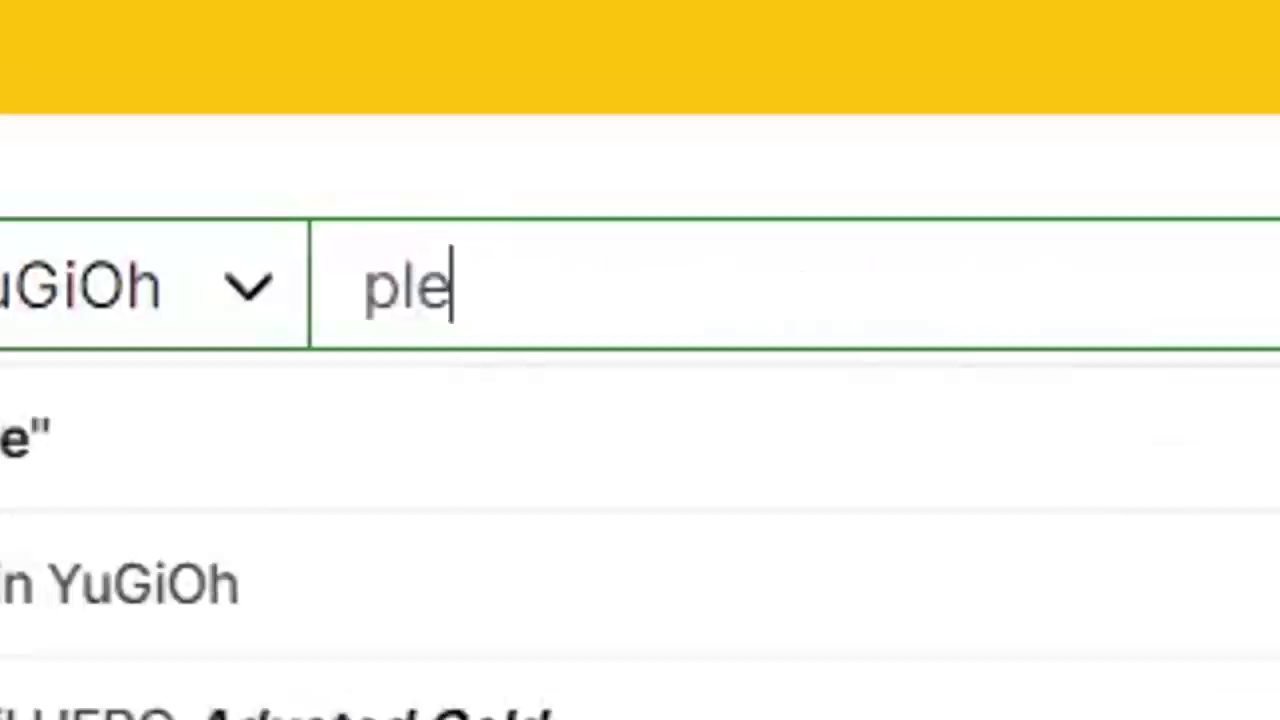
Step: Filter Red-Eyes Flare Metal Dragon listings to 1st Edition and Near Mint, lowest $160.00
{"action": "type", "text": "ase help m"}
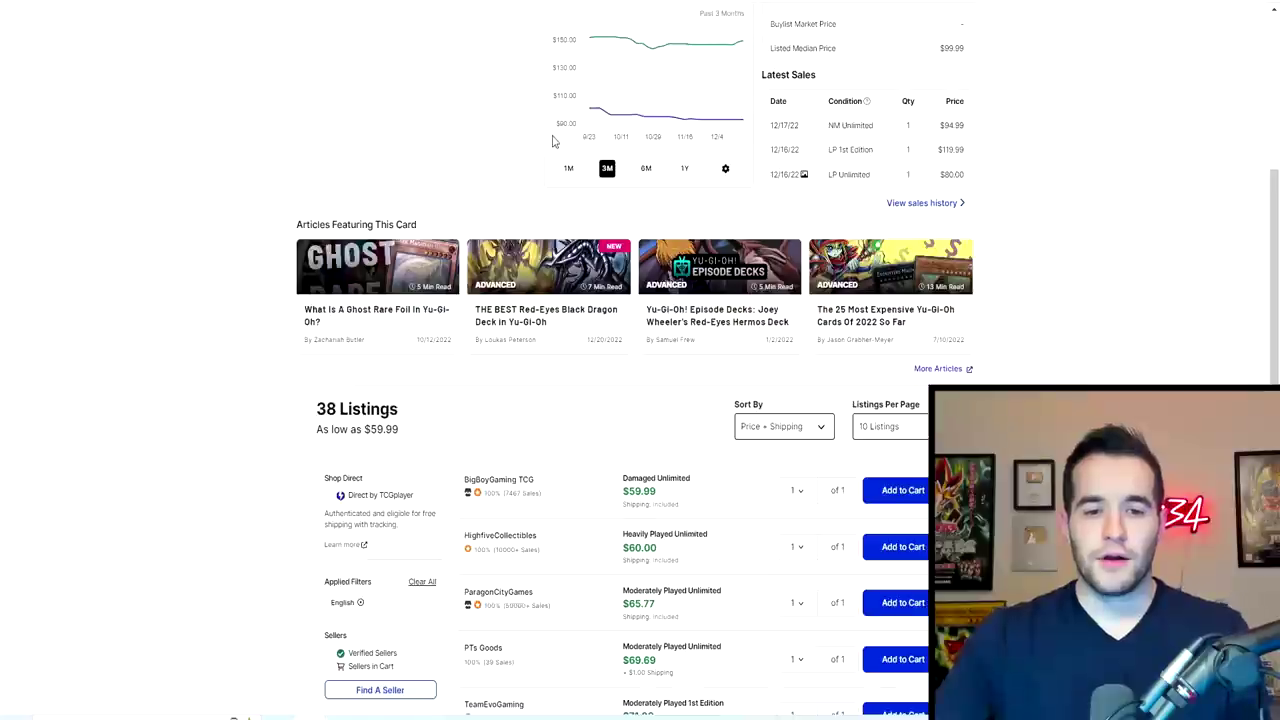
{"action": "scroll", "coordinate": [552, 141], "scroll_direction": "down", "scroll_amount": 4}
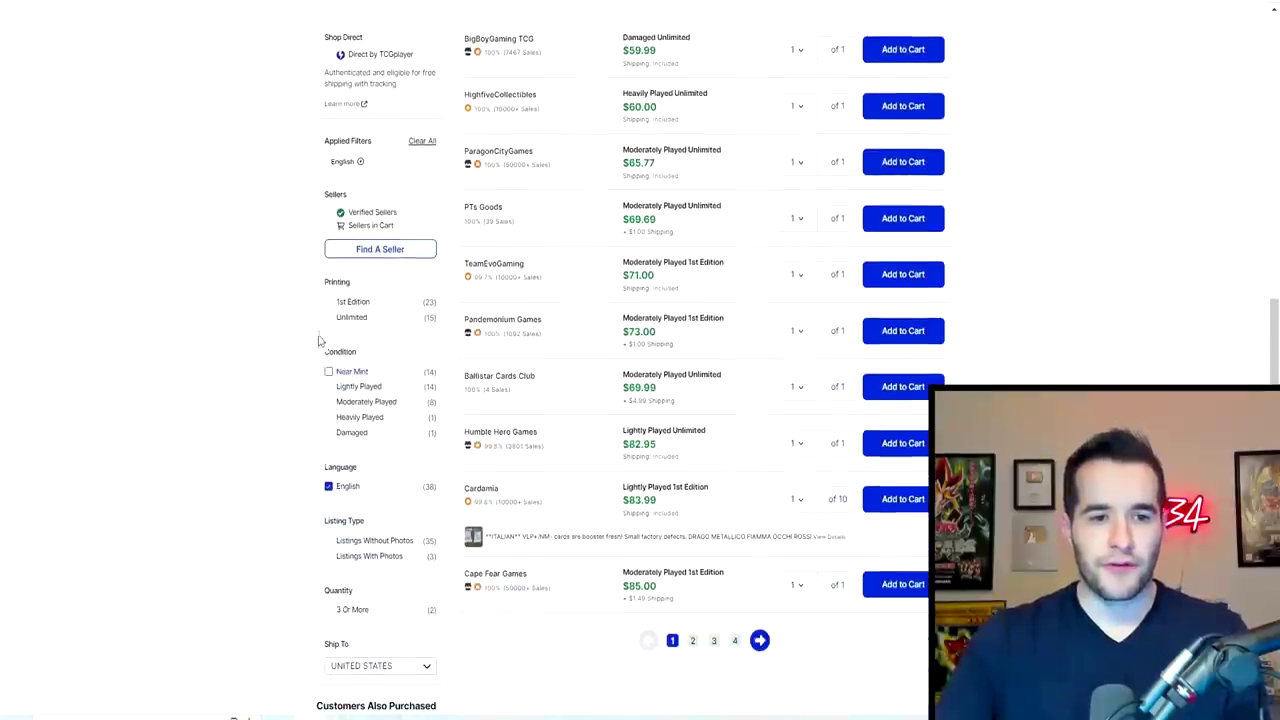
{"action": "left_click", "coordinate": [330, 302]}
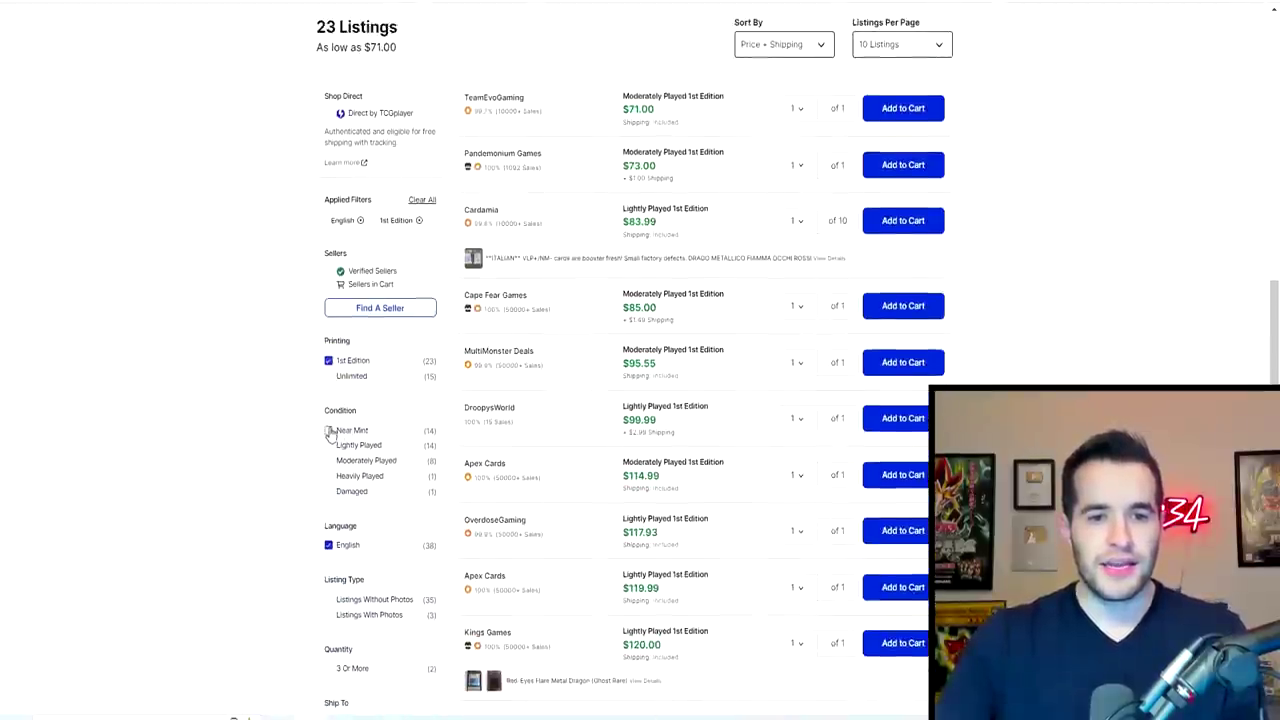
{"action": "left_click", "coordinate": [330, 428]}
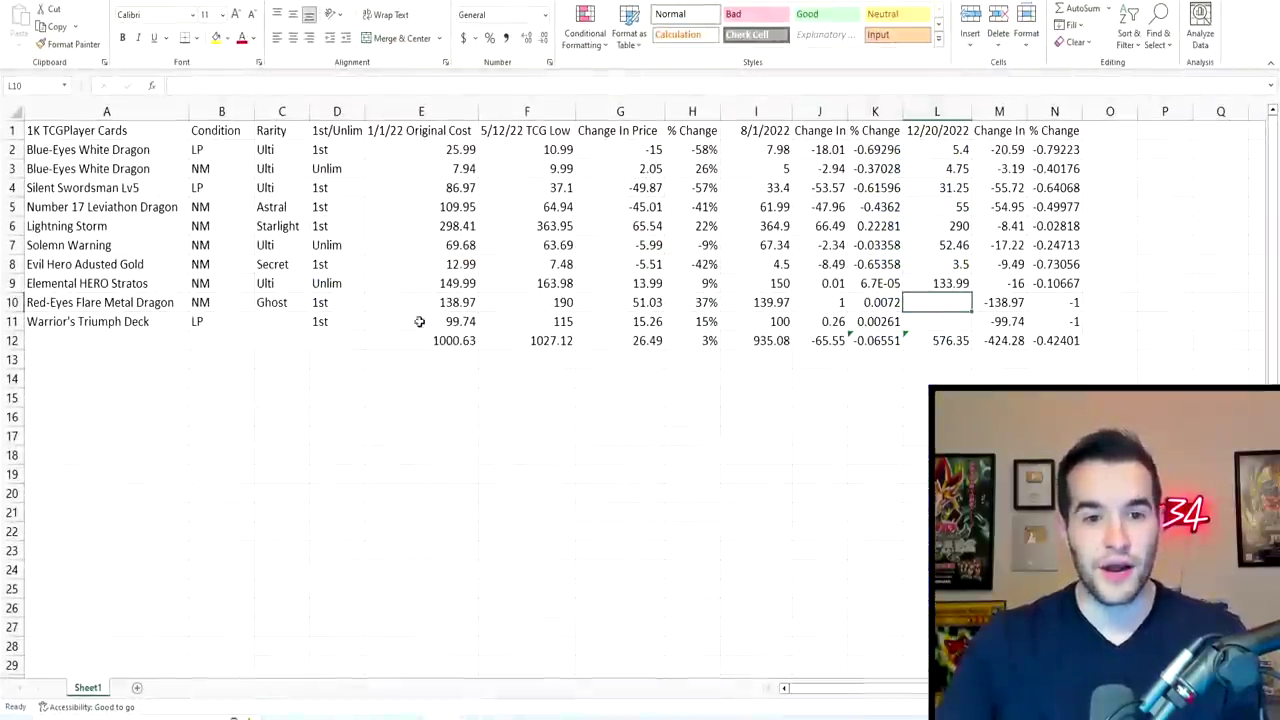
Step: Enter 160 in L10 for Red-Eyes Flare Metal Dragon, then select C5
{"action": "type", "text": "160"}
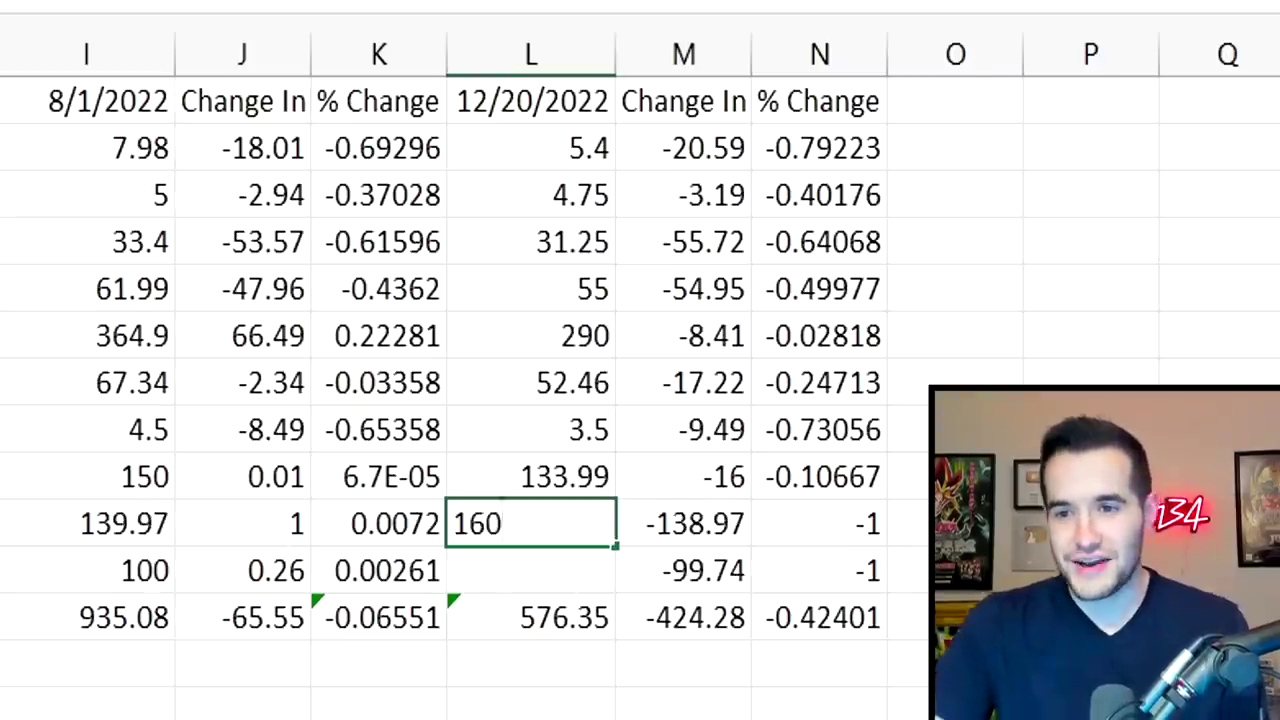
{"action": "key", "text": "Return"}
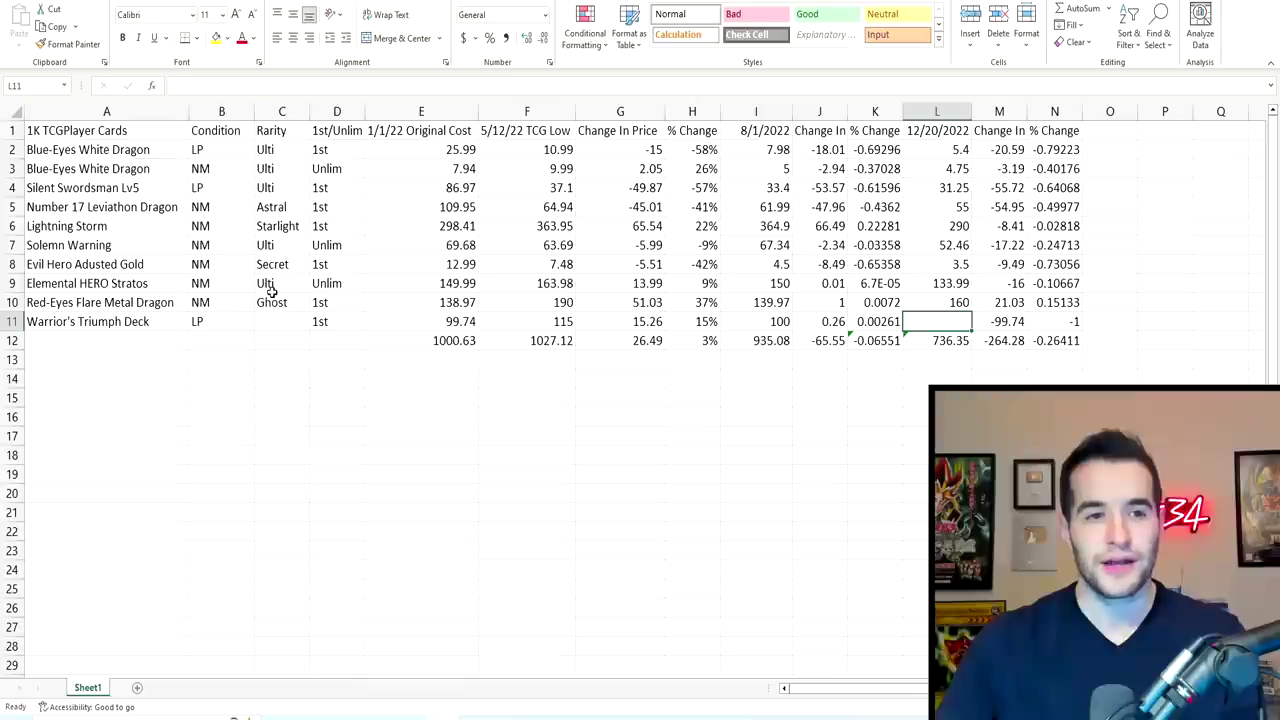
{"action": "left_click", "coordinate": [283, 207]}
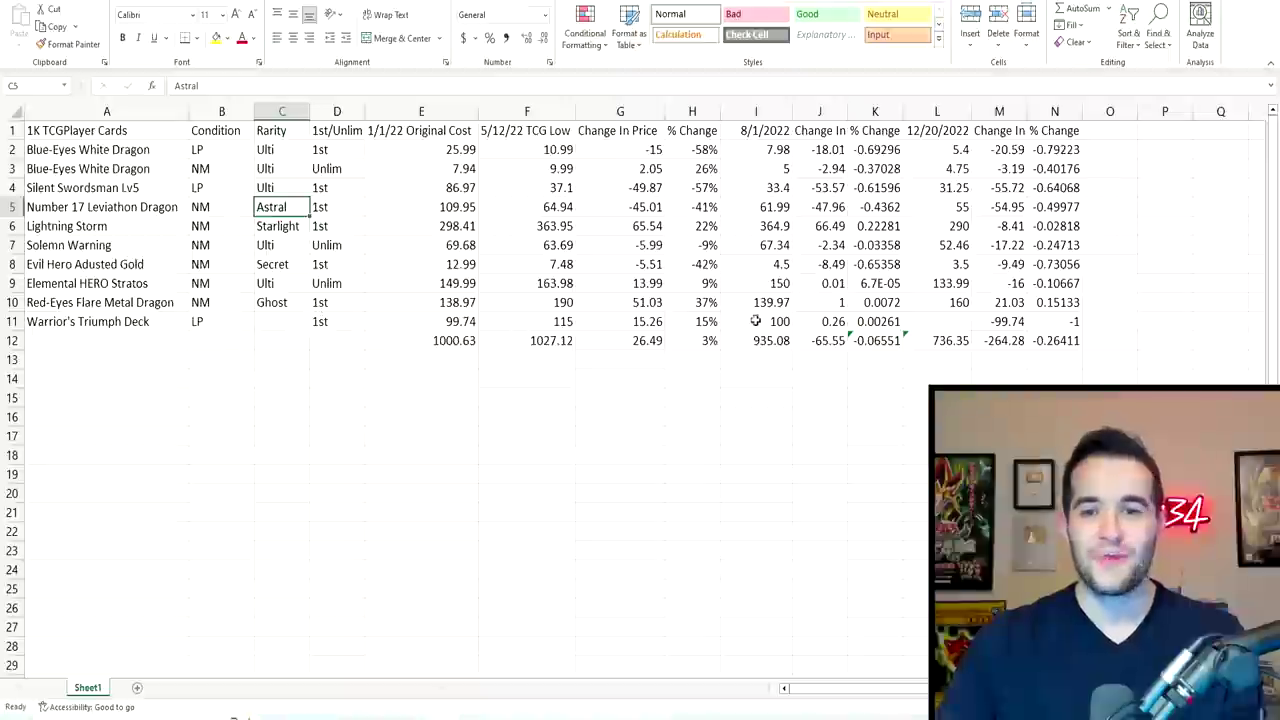
Step: Enter 100 in L11 for Warrior's Triumph Deck and check L12's =SUM(L2:L11) total
{"action": "left_click", "coordinate": [951, 327]}
{"action": "type", "text": "100"}
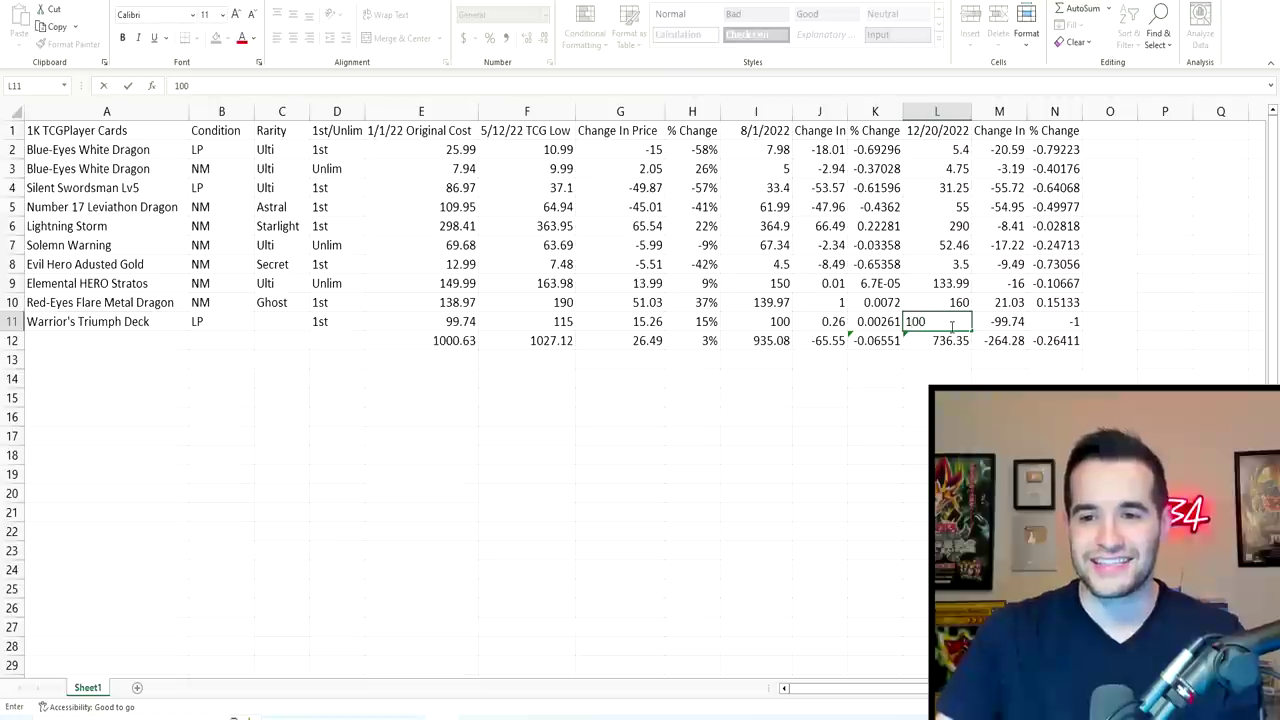
{"action": "key", "text": "Return"}
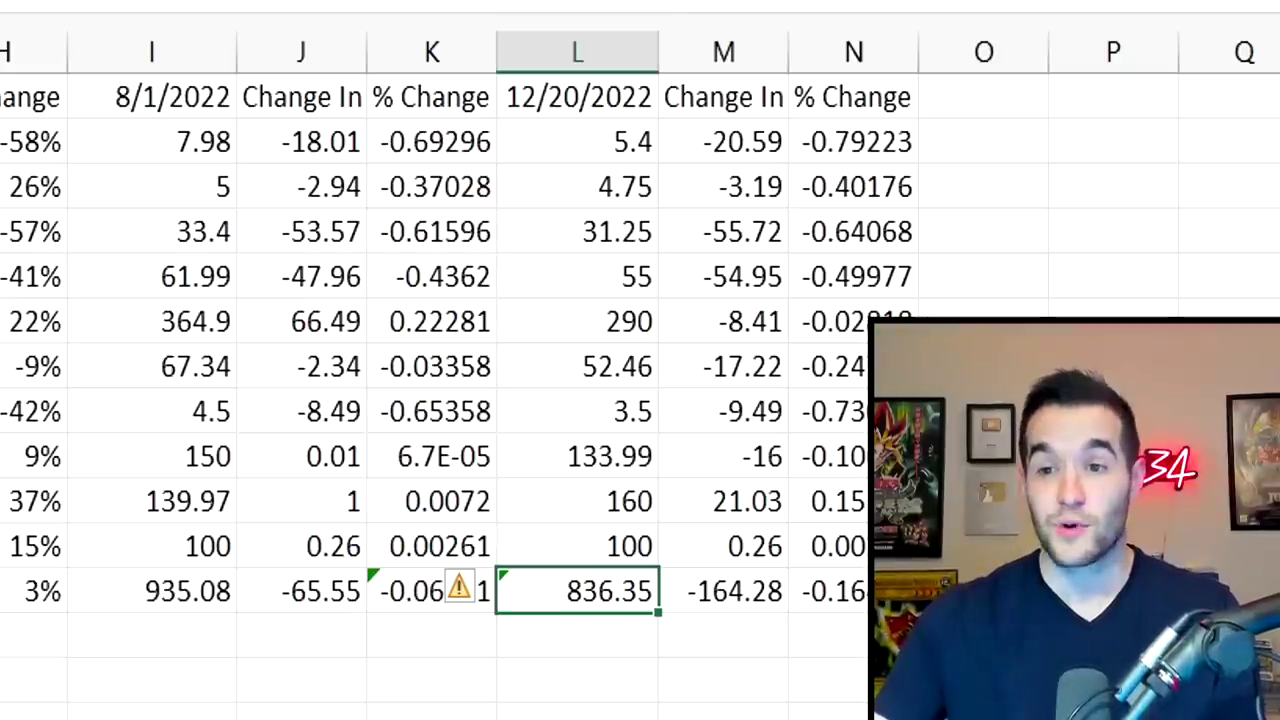
{"action": "left_click", "coordinate": [634, 710]}
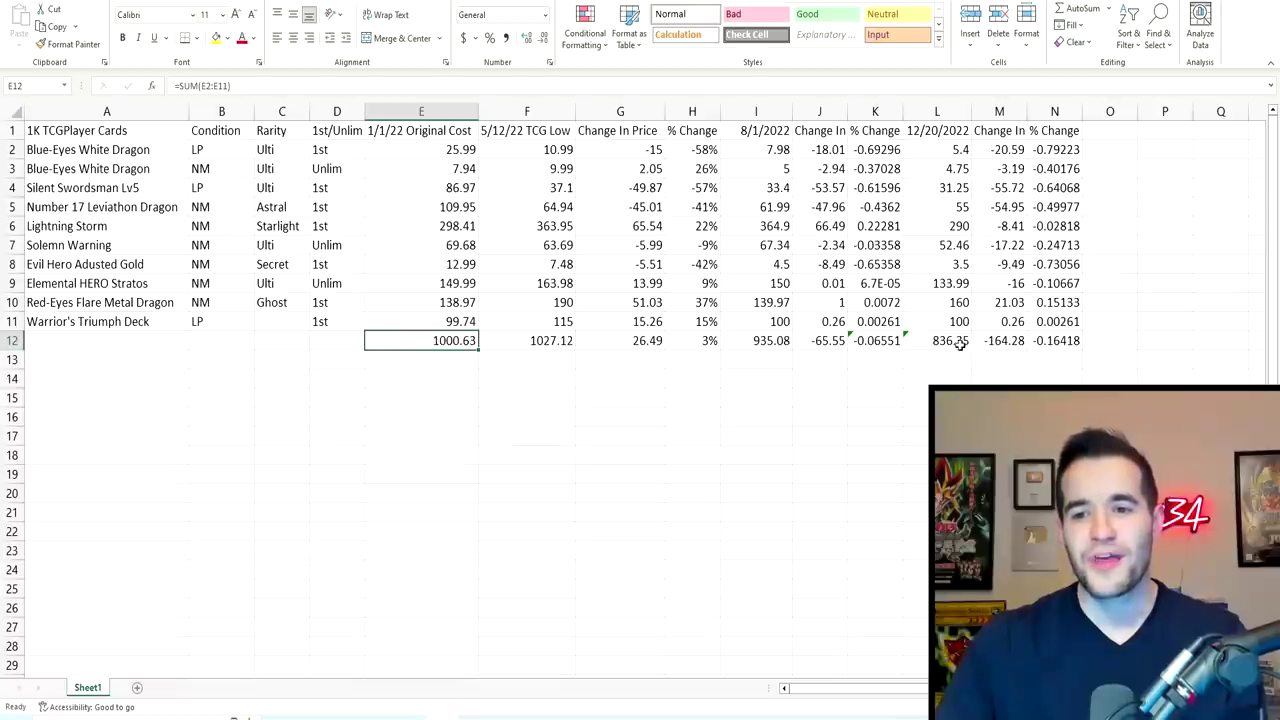
{"action": "left_click", "coordinate": [958, 341]}
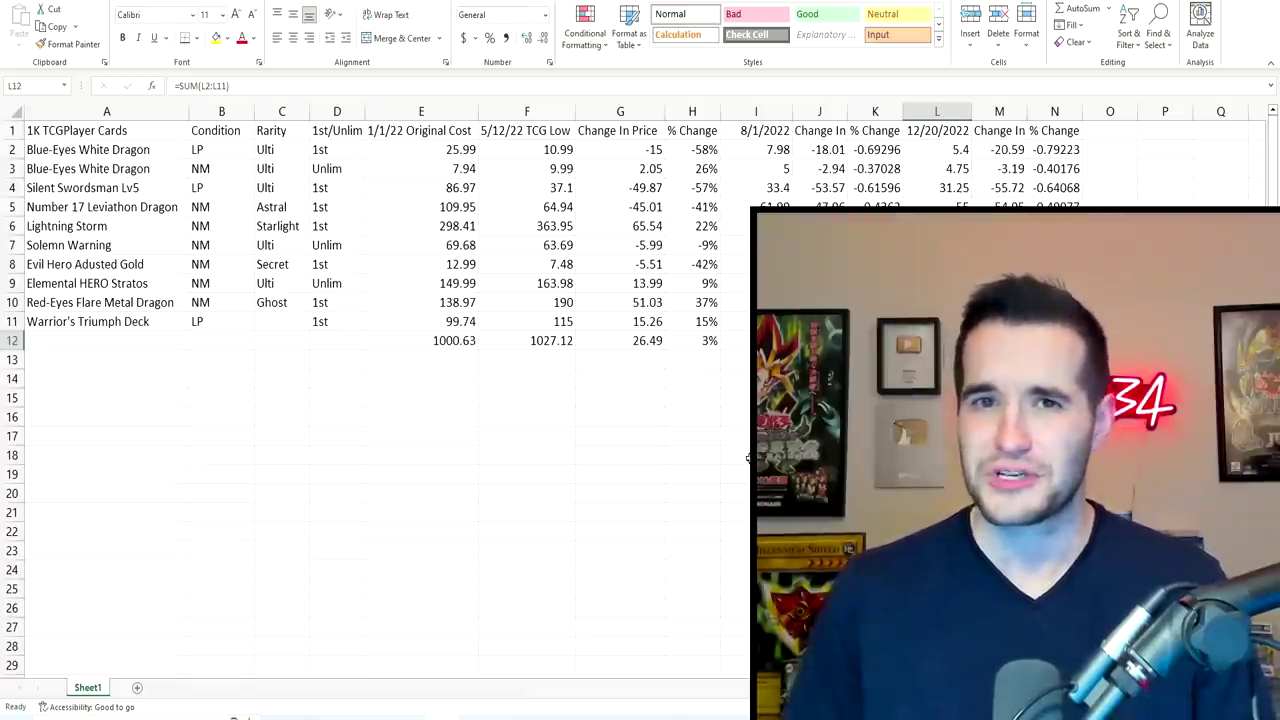
{"action": "left_click", "coordinate": [454, 341]}
{"action": "left_click", "coordinate": [521, 339]}
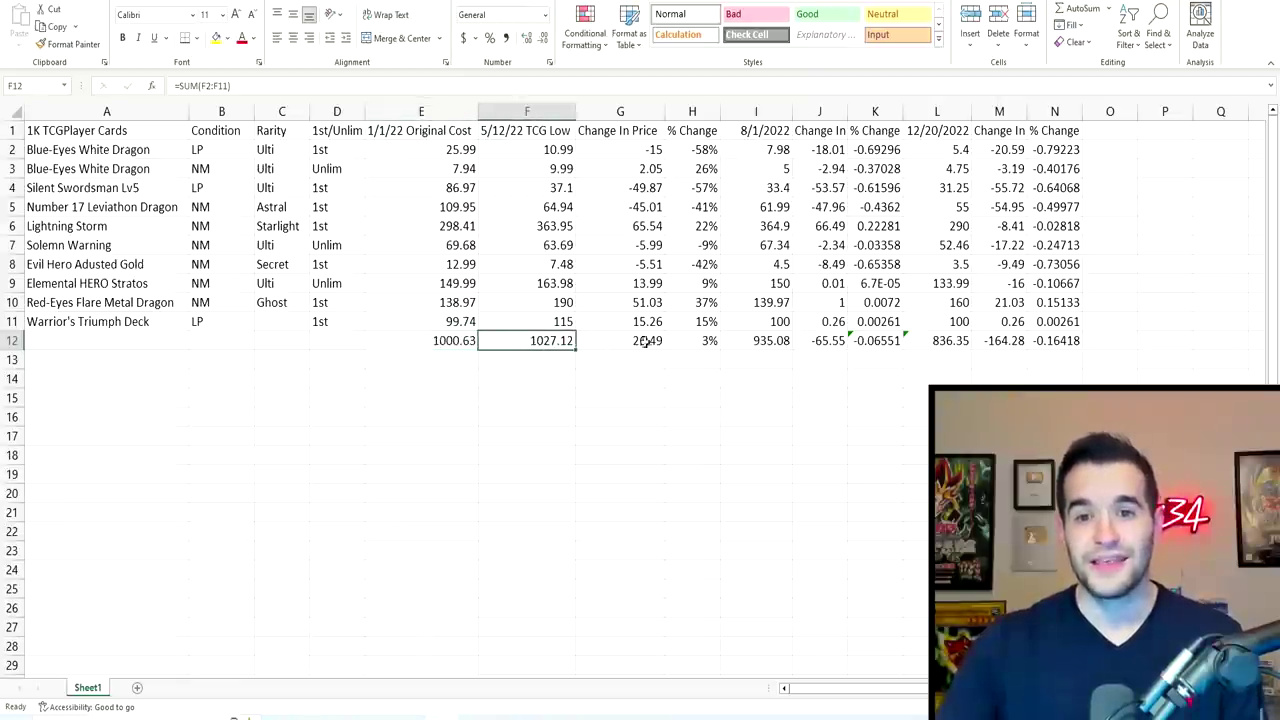
{"action": "left_click", "coordinate": [757, 346]}
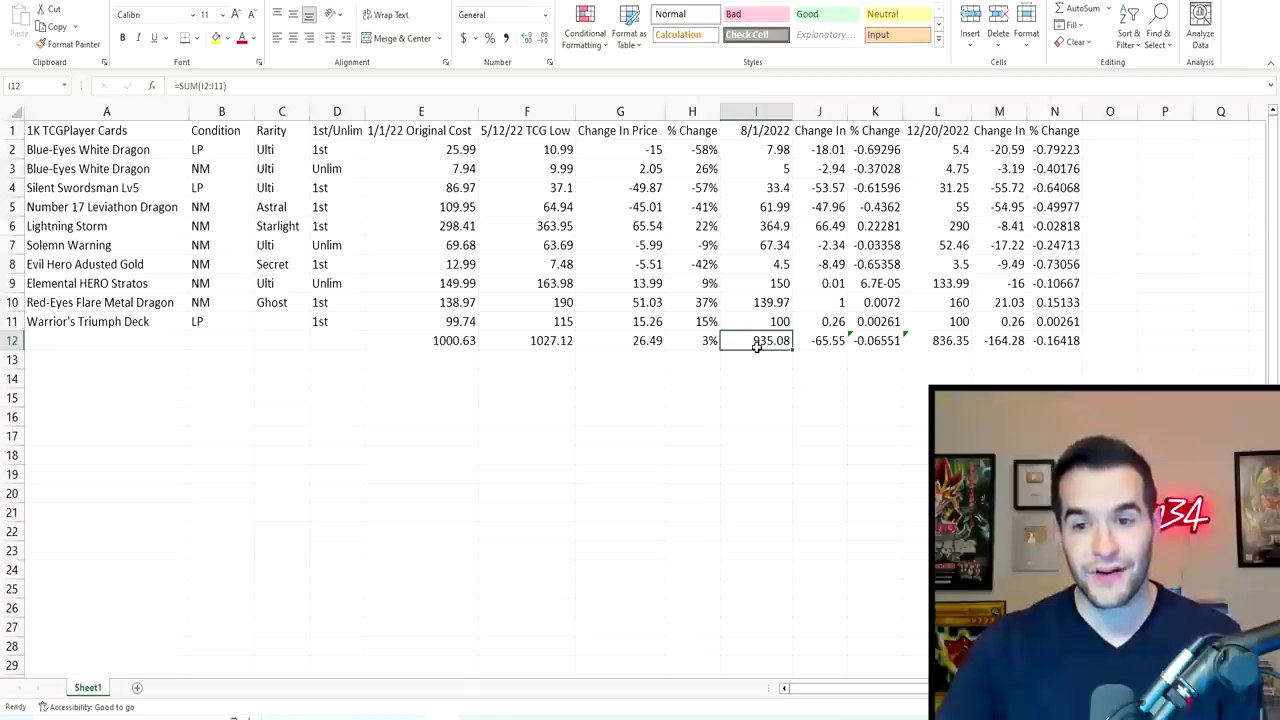
{"action": "left_click", "coordinate": [929, 338]}
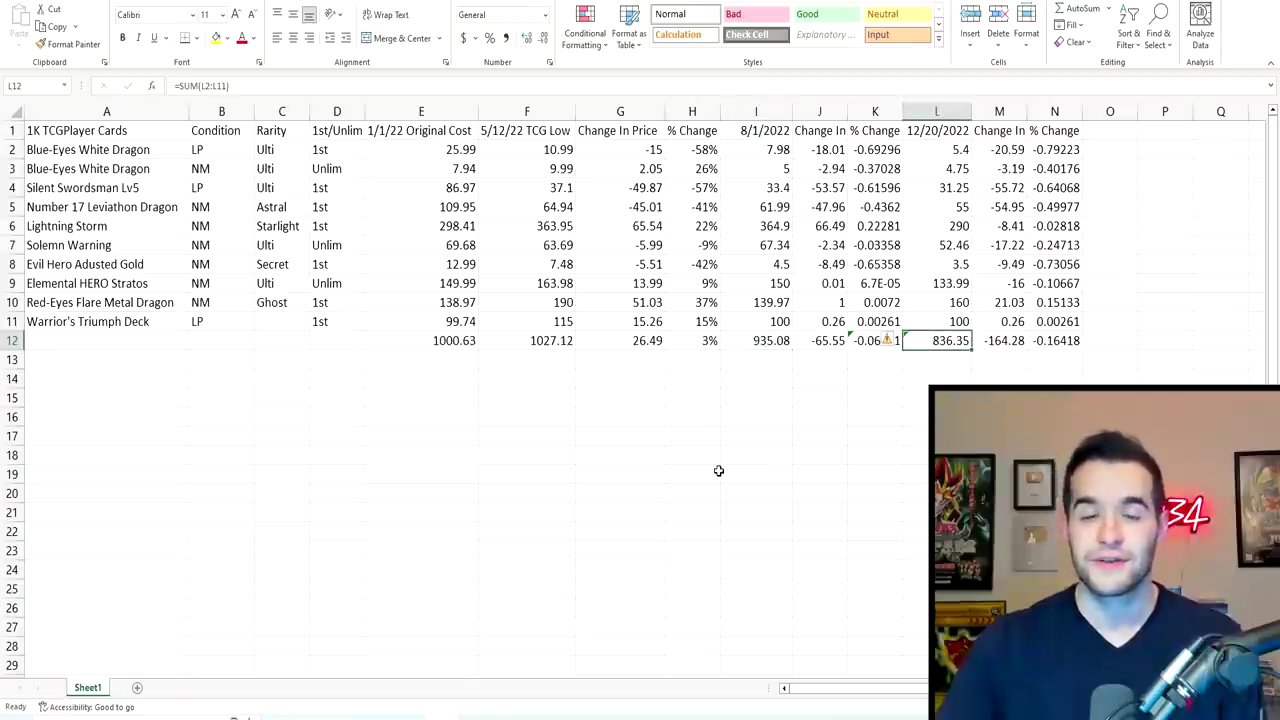